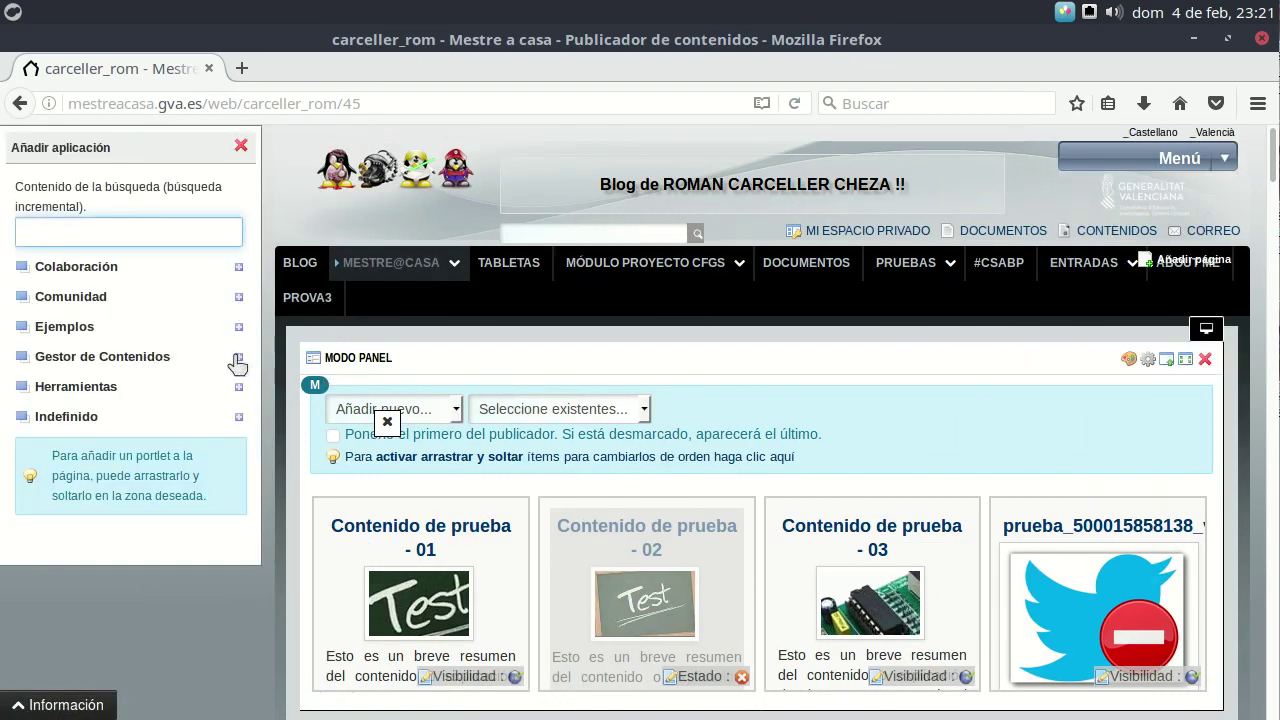
Drag a Publicador de contenidos from Gestor de Contenidos onto the page above the Modo Panel portlet.
{"action": "left_click", "coordinate": [238, 358]}
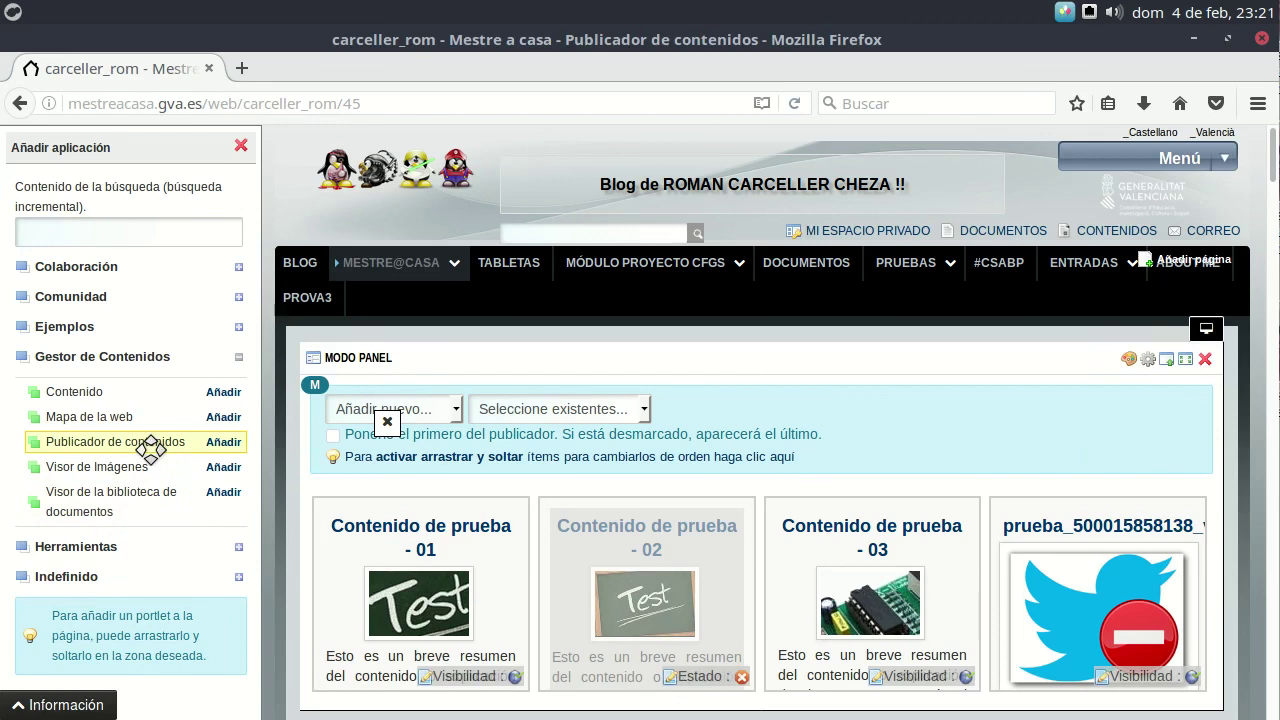
{"action": "left_click_drag", "start_coordinate": [150, 449], "coordinate": [623, 400]}
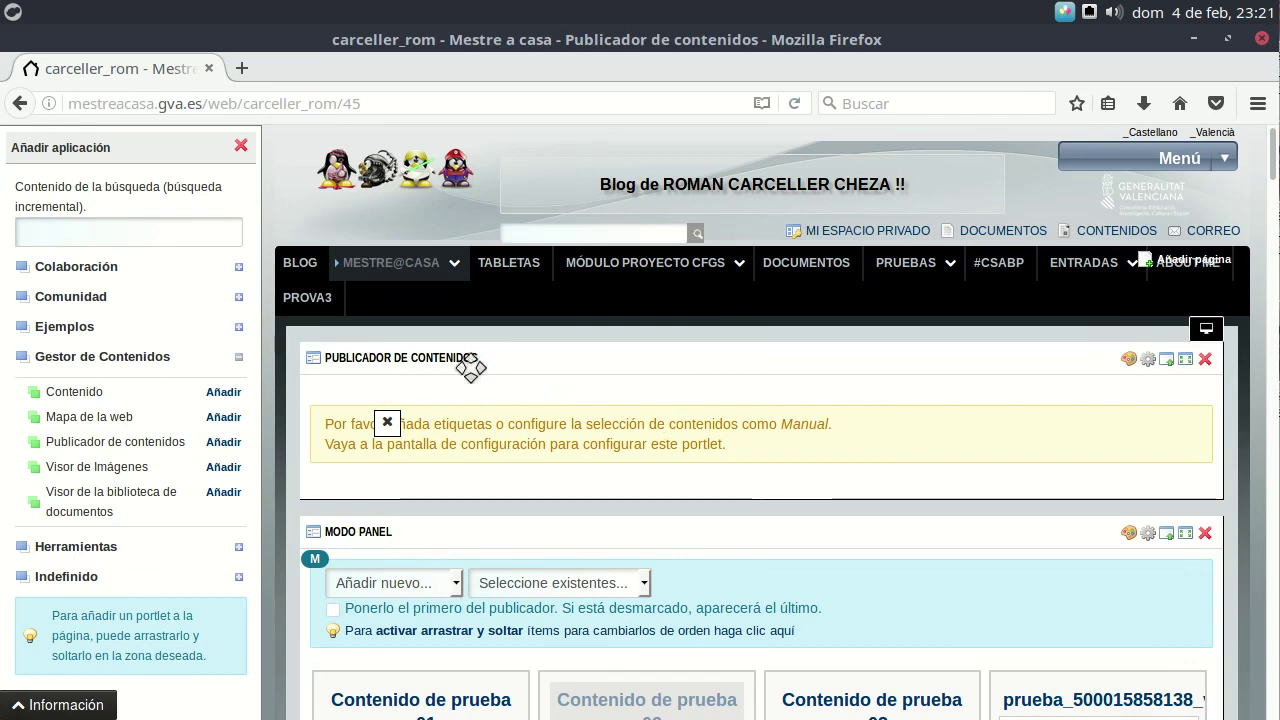
Retitle the new portlet 'Modo panel con enlaces' and open its configuration.
{"action": "left_click", "coordinate": [414, 362]}
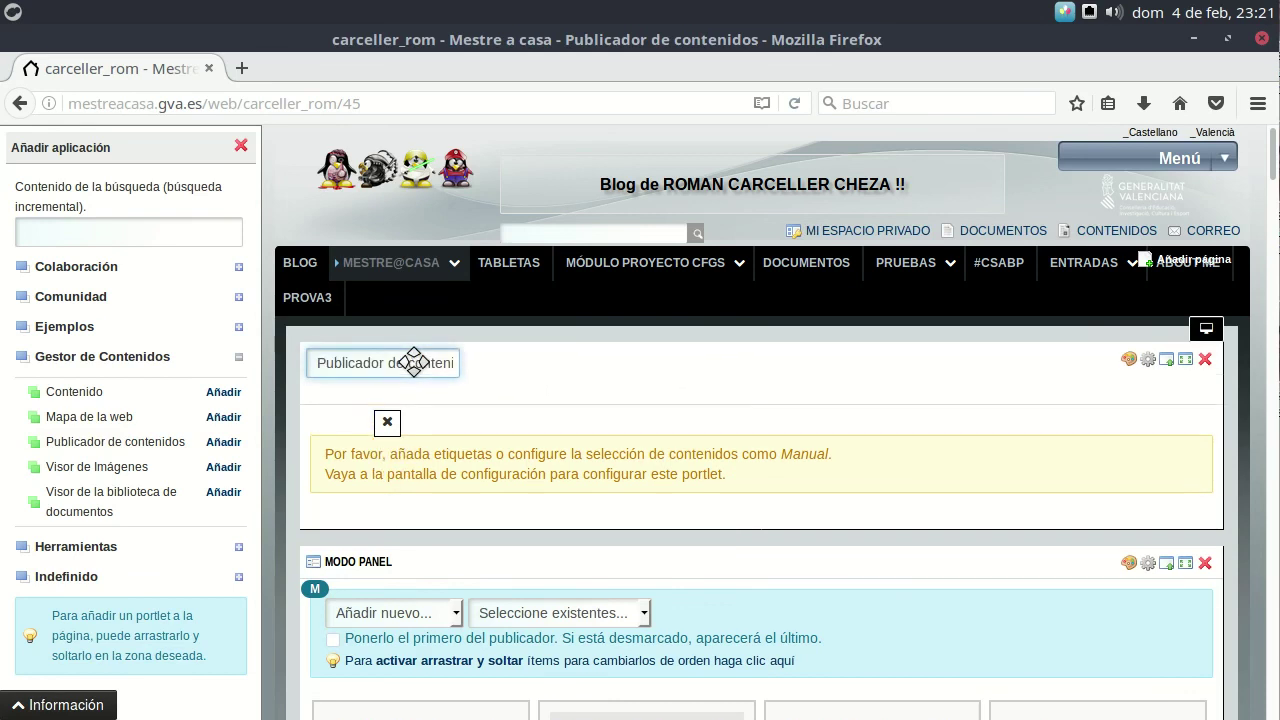
{"action": "key", "text": "BackSpace"}
{"action": "key", "text": "BackSpace"}
{"action": "key", "text": "BackSpace"}
{"action": "key", "text": "BackSpace"}
{"action": "key", "text": "BackSpace"}
{"action": "key", "text": "BackSpace"}
{"action": "key", "text": "BackSpace"}
{"action": "key", "text": "BackSpace"}
{"action": "key", "text": "BackSpace"}
{"action": "key", "text": "BackSpace"}
{"action": "key", "text": "BackSpace"}
{"action": "key", "text": "BackSpace"}
{"action": "key", "text": "BackSpace"}
{"action": "key", "text": "BackSpace"}
{"action": "key", "text": "BackSpace"}
{"action": "key", "text": "BackSpace"}
{"action": "key", "text": "BackSpace"}
{"action": "key", "text": "BackSpace"}
{"action": "key", "text": "BackSpace"}
{"action": "key", "text": "BackSpace"}
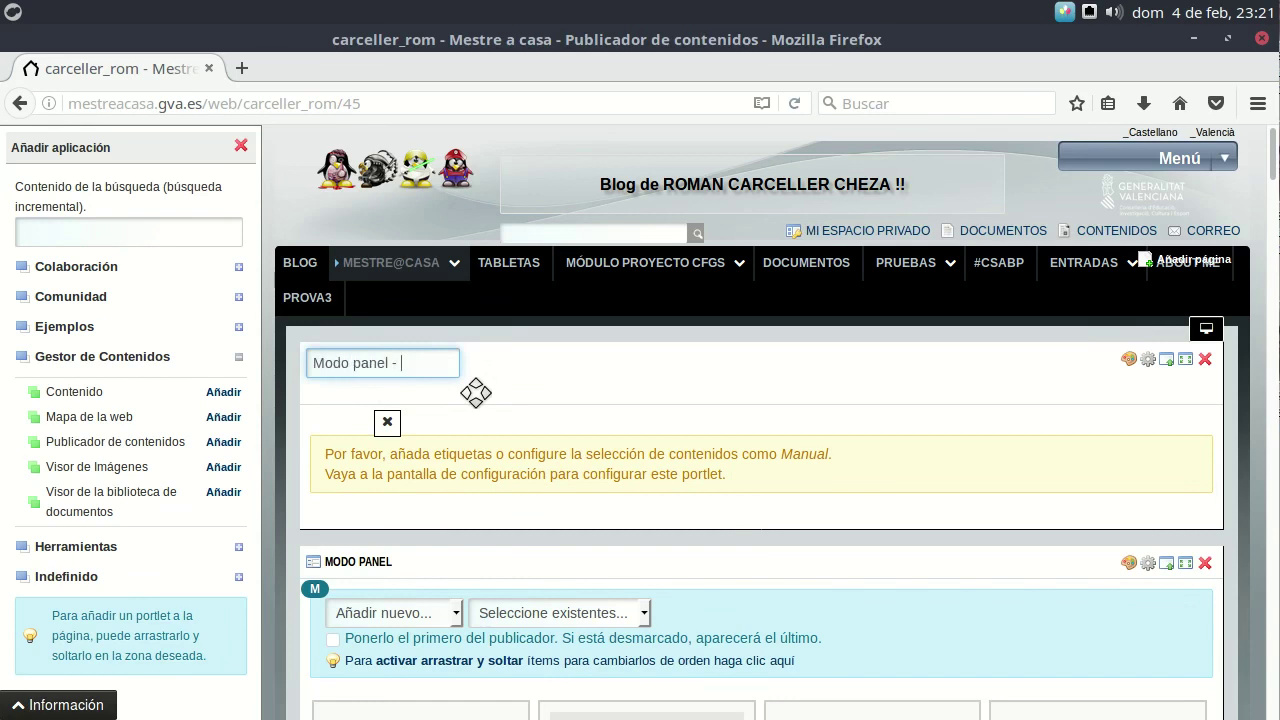
{"action": "type", "text": "Modo panel con enlaces"}
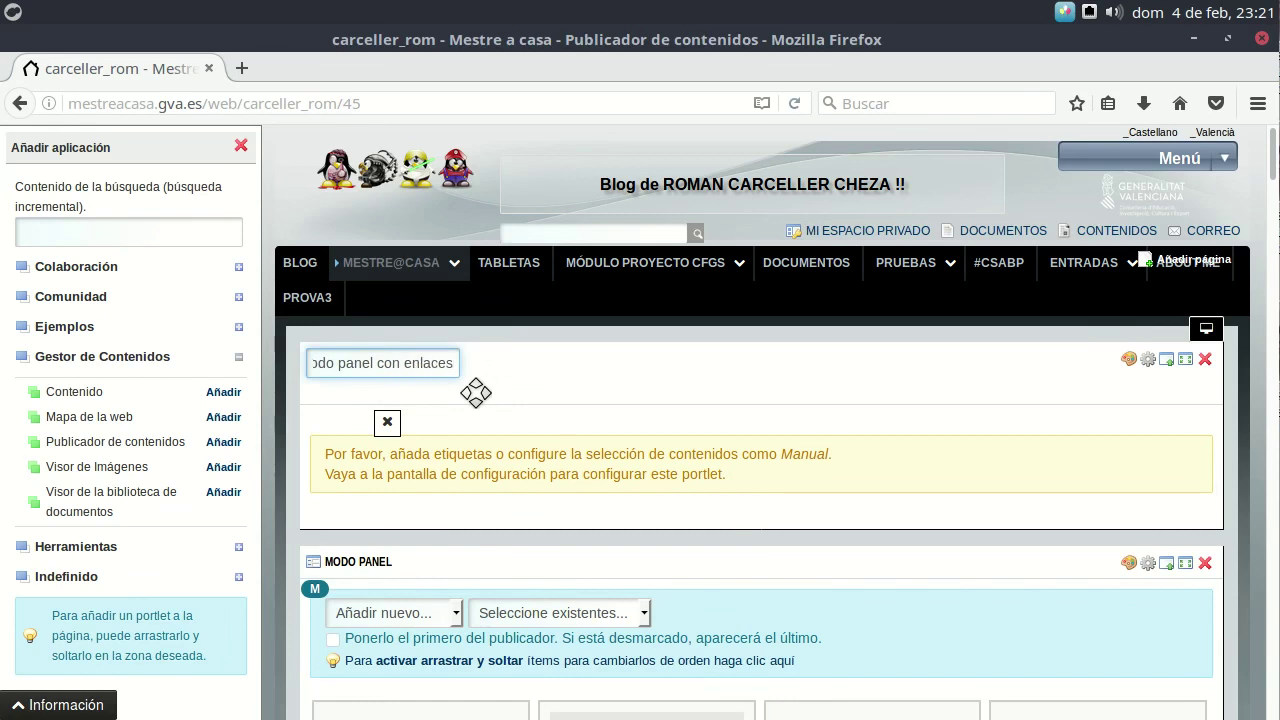
{"action": "key", "text": "Return"}
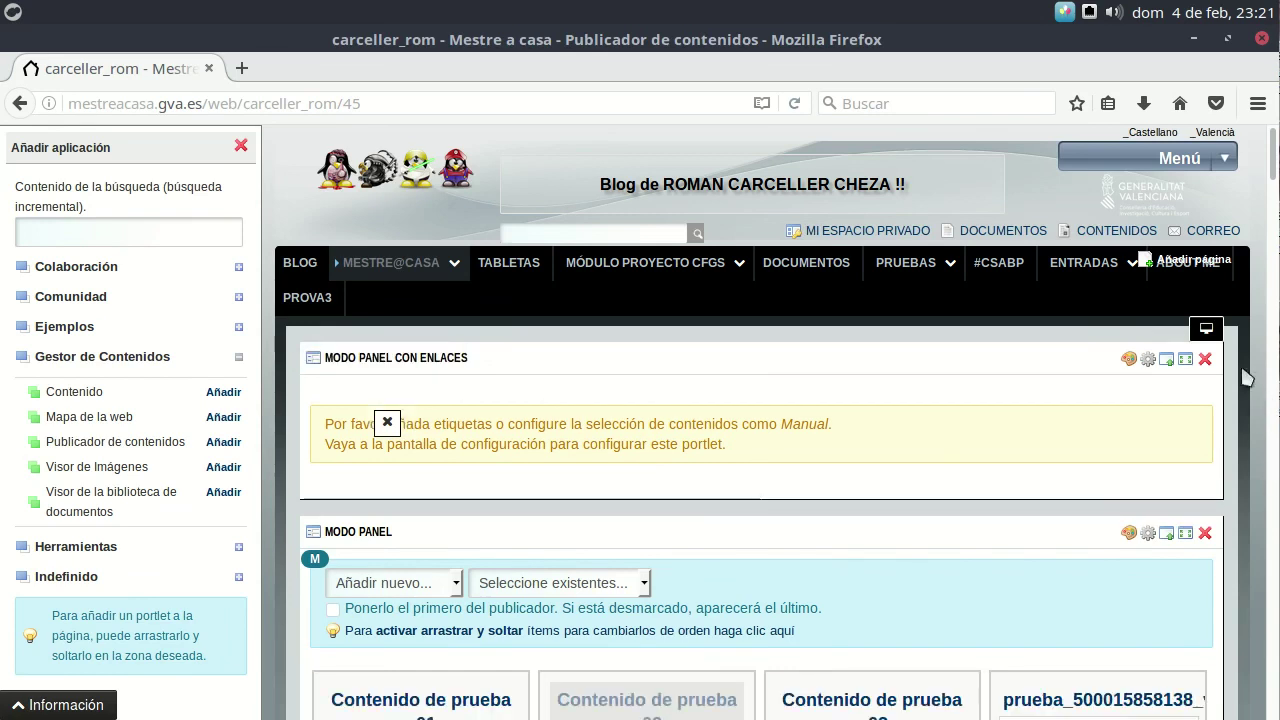
{"action": "left_click", "coordinate": [1149, 362]}
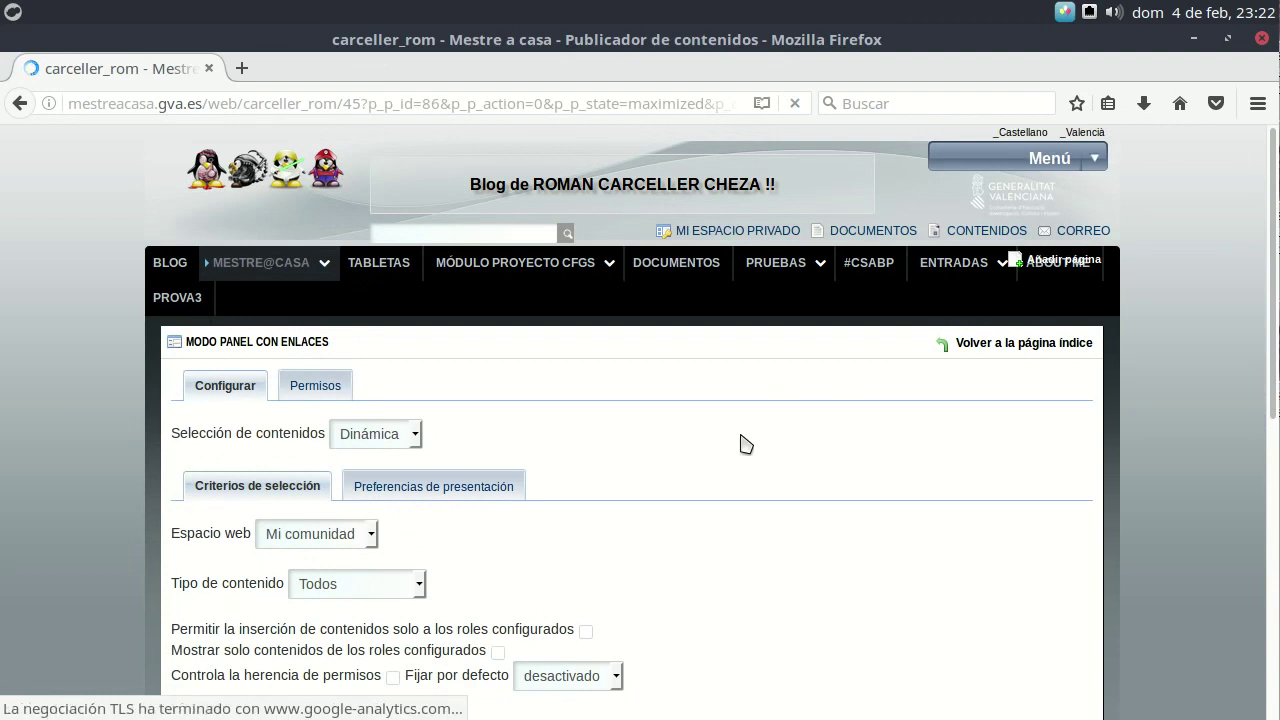
Change Selección de contenidos from Dinámica to Manual in the portlet configuration.
{"action": "scroll", "coordinate": [745, 444], "scroll_direction": "down", "scroll_amount": 3}
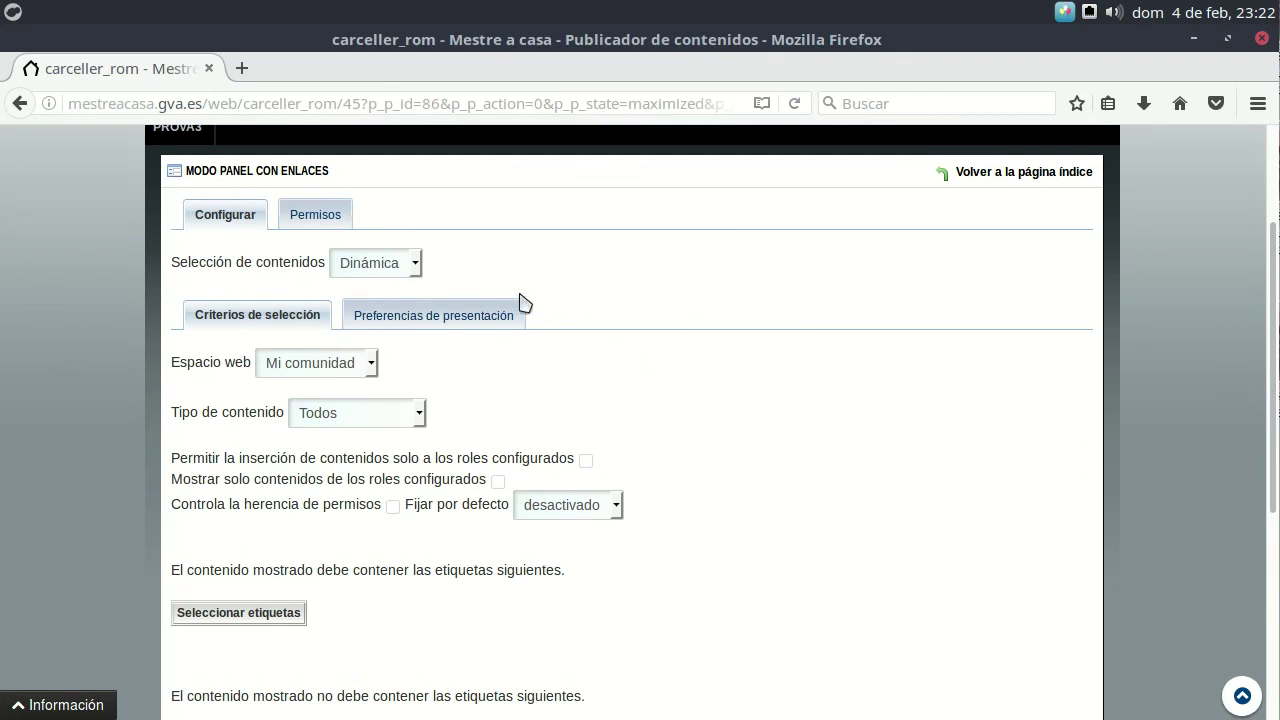
{"action": "left_click", "coordinate": [390, 268]}
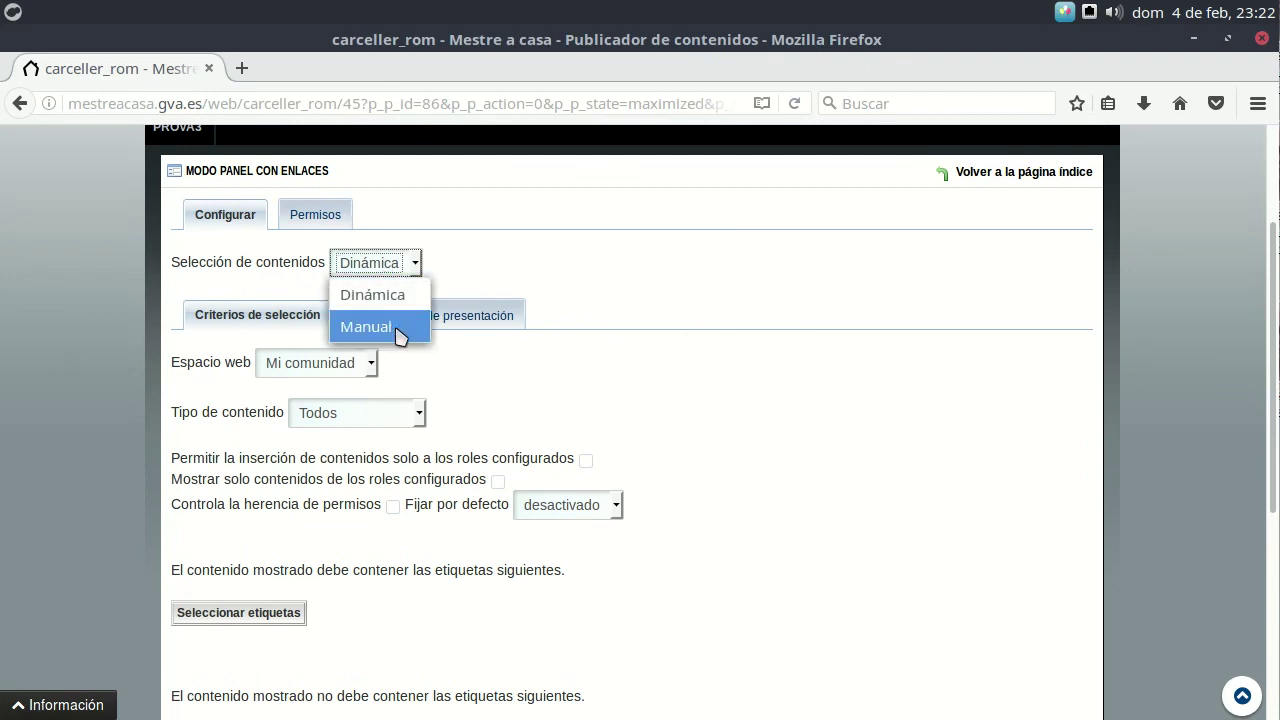
{"action": "left_click", "coordinate": [398, 330]}
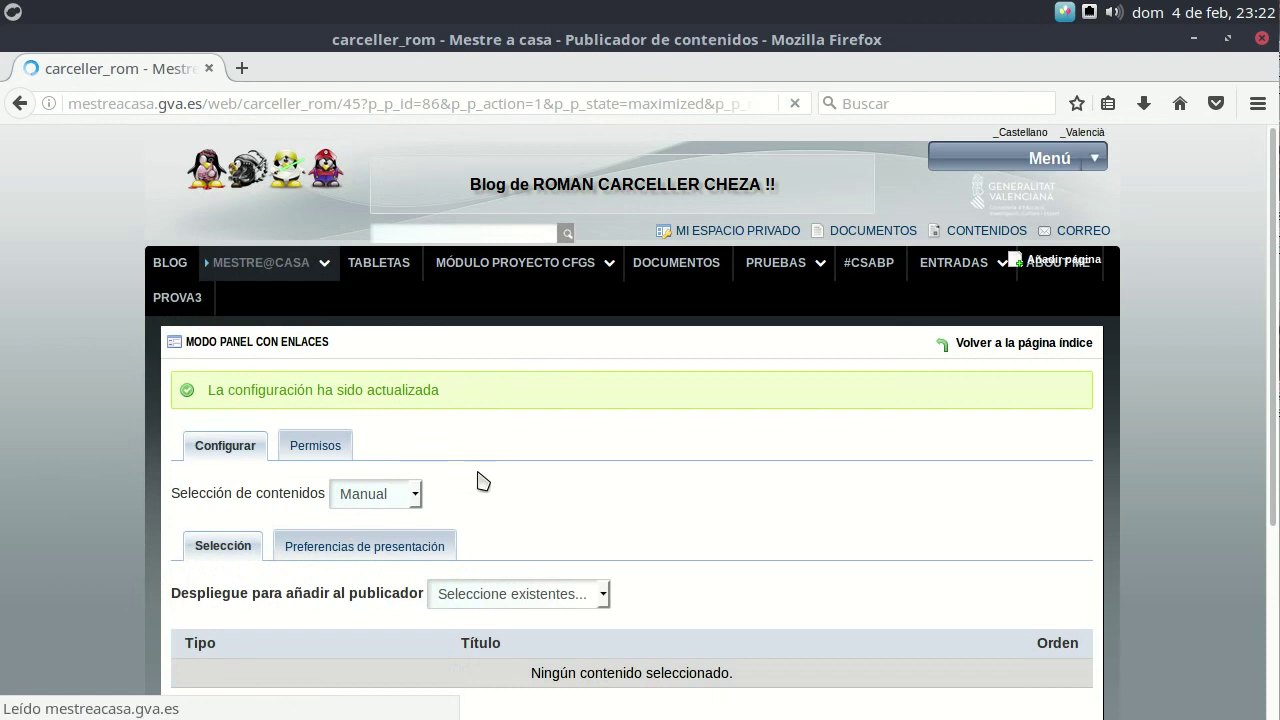
{"action": "scroll", "coordinate": [670, 428], "scroll_direction": "down", "scroll_amount": 5}
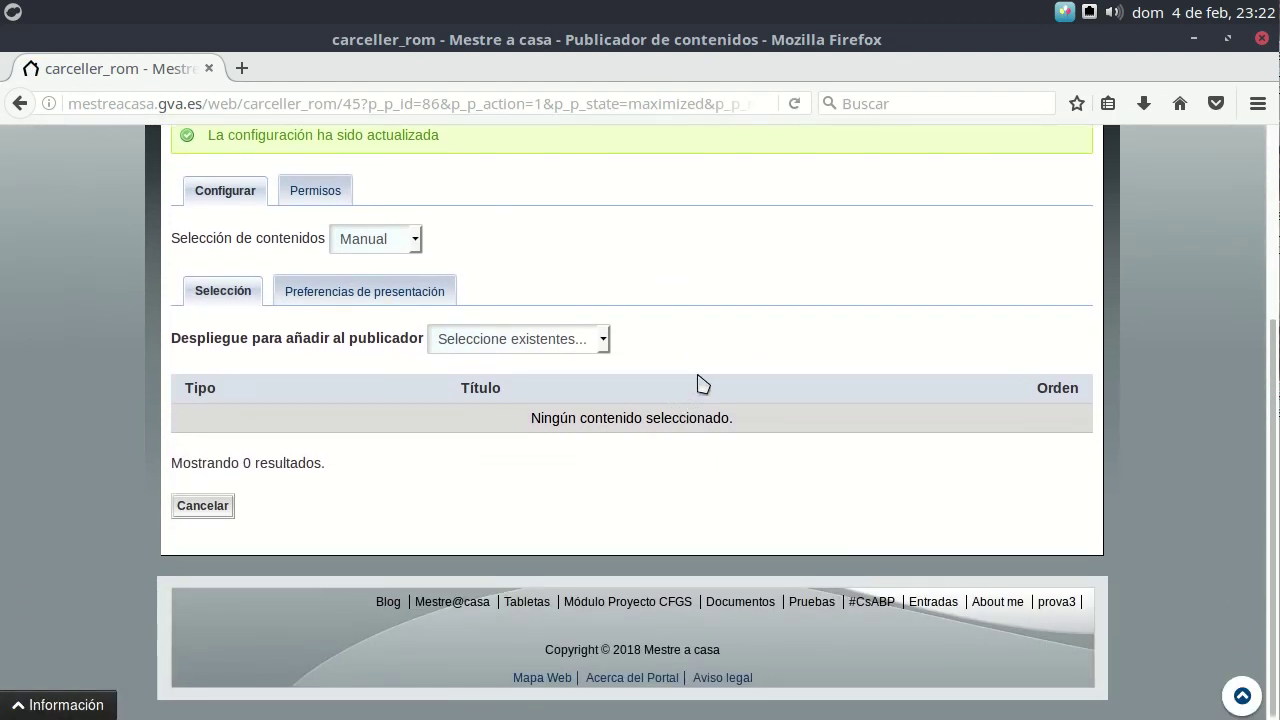
Set the presentation style to Modo Panel with a maximum of 4 items and save.
{"action": "left_click", "coordinate": [380, 296]}
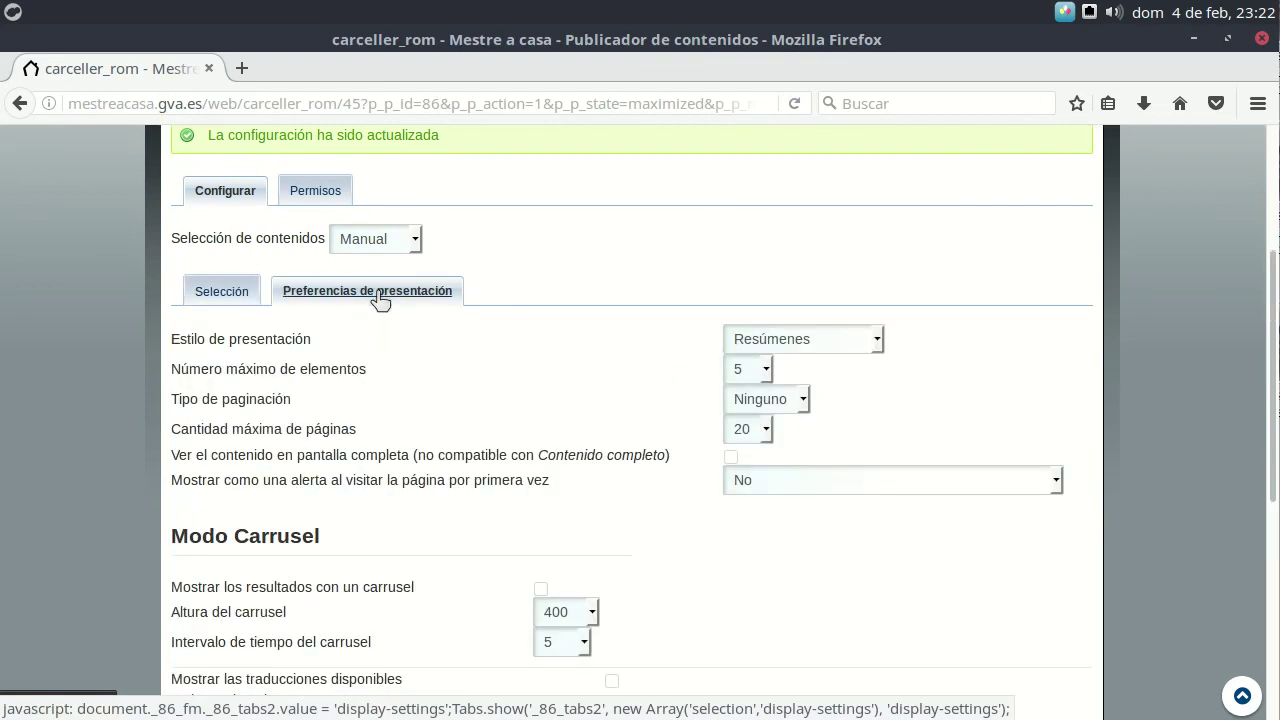
{"action": "left_click", "coordinate": [845, 342]}
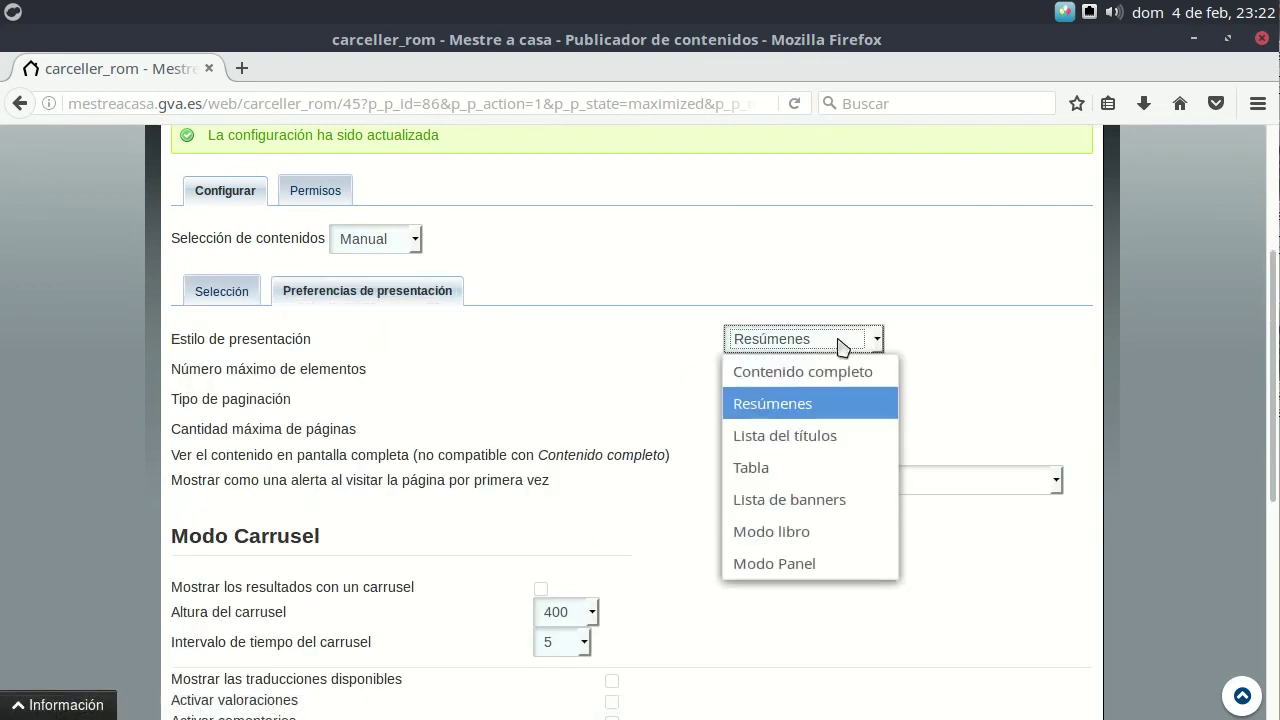
{"action": "left_click", "coordinate": [800, 566]}
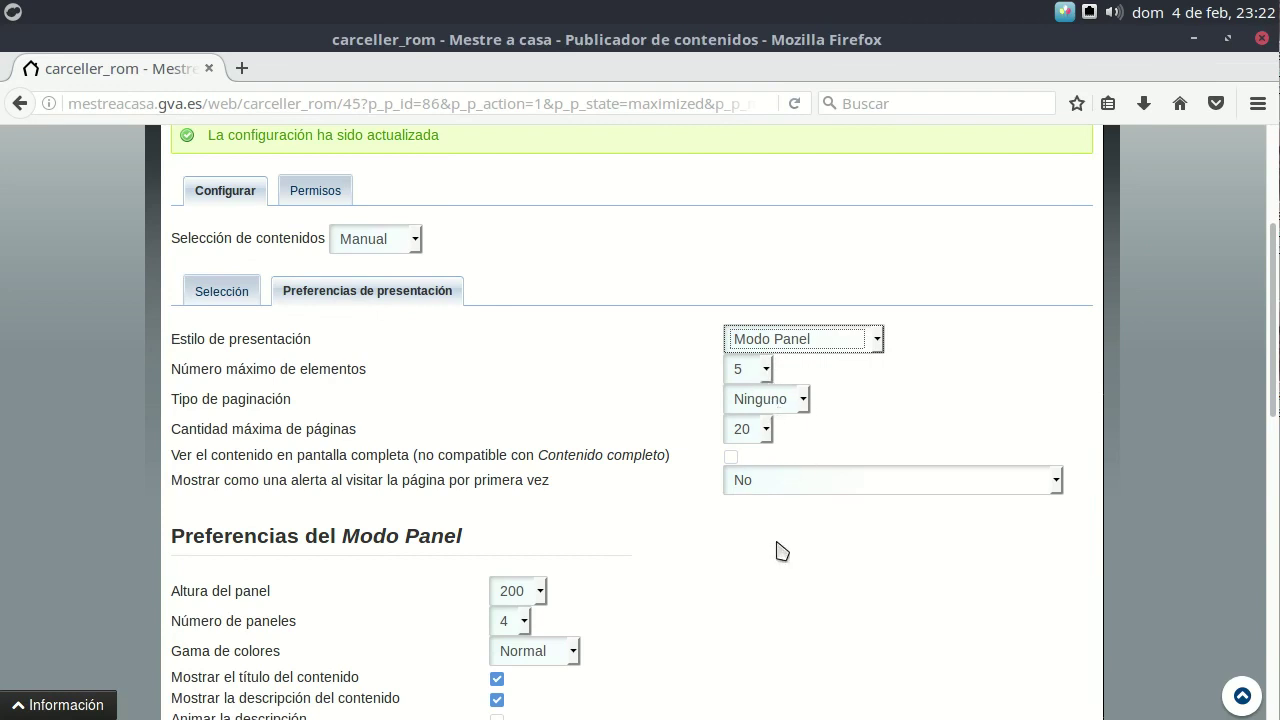
{"action": "scroll", "coordinate": [782, 551], "scroll_direction": "down", "scroll_amount": 1}
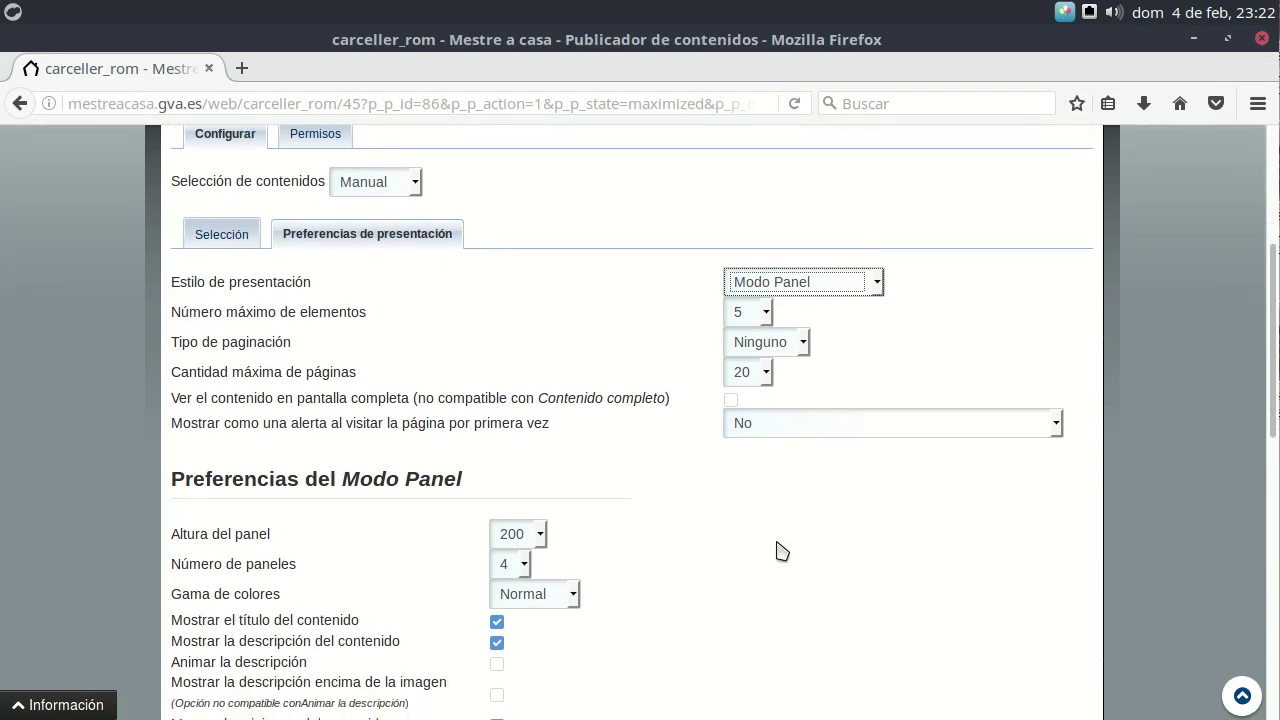
{"action": "scroll", "coordinate": [790, 400], "scroll_direction": "up", "scroll_amount": 1}
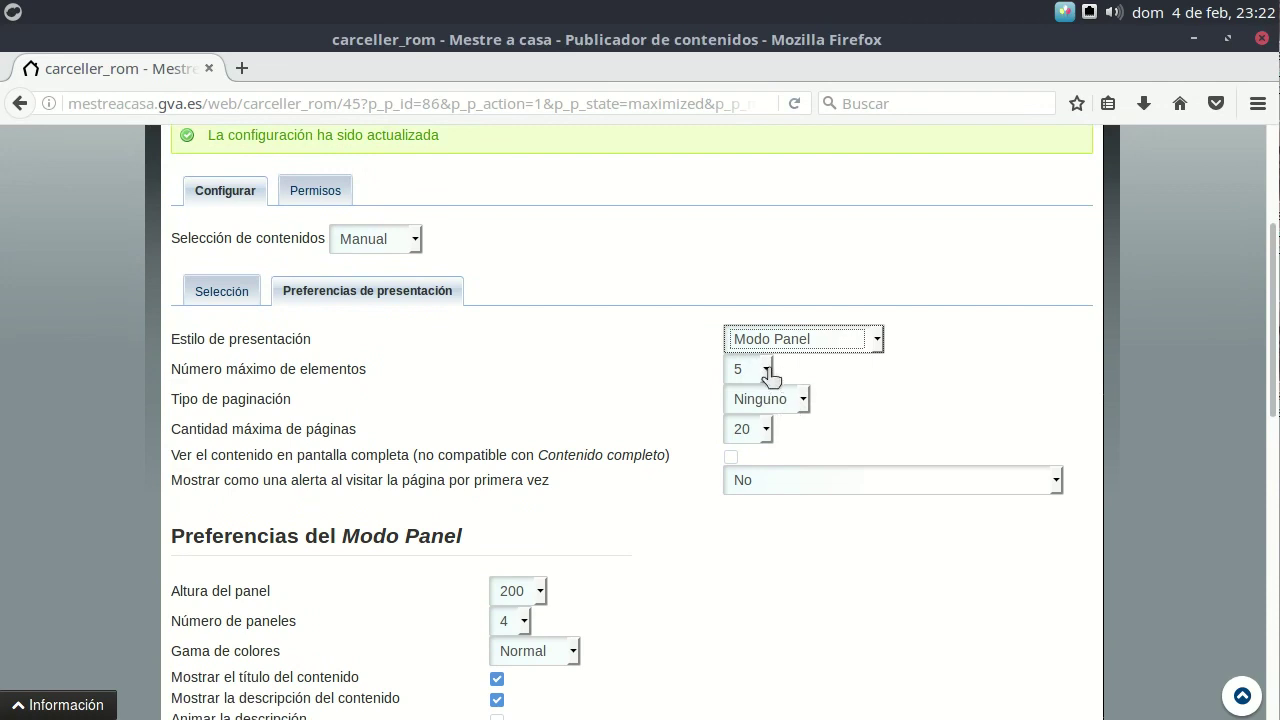
{"action": "left_click", "coordinate": [766, 372]}
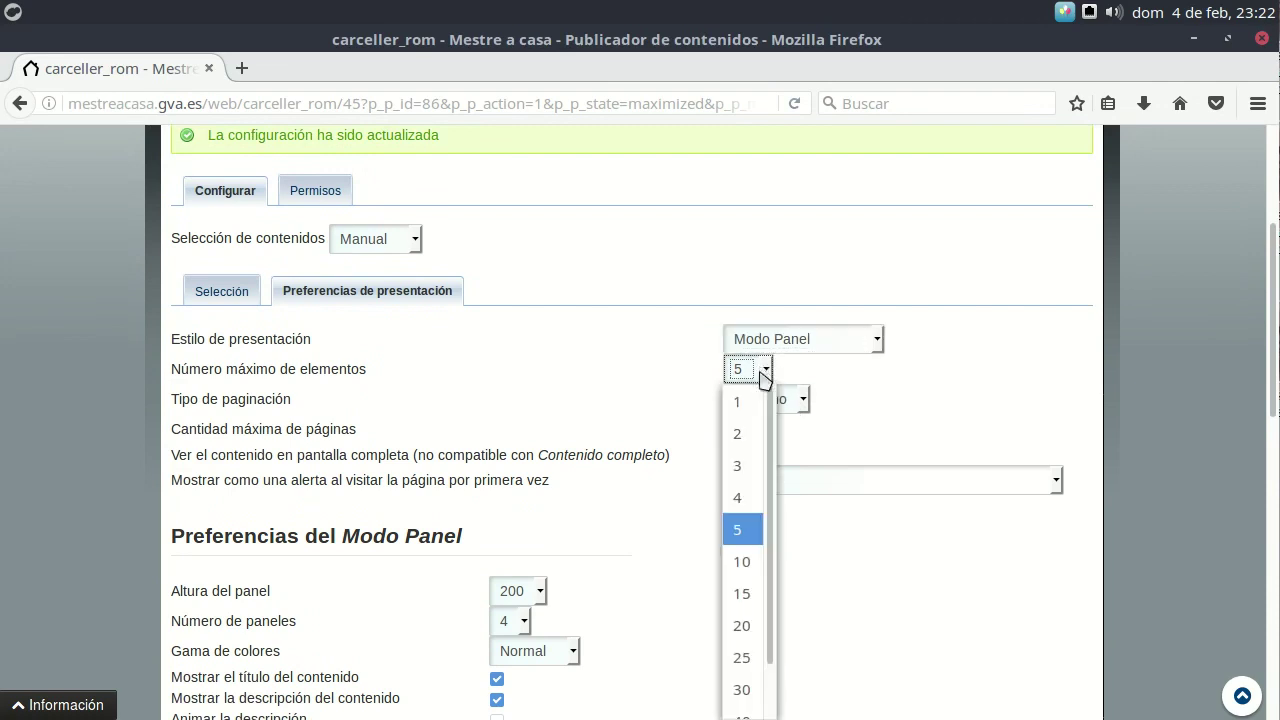
{"action": "left_click", "coordinate": [752, 503]}
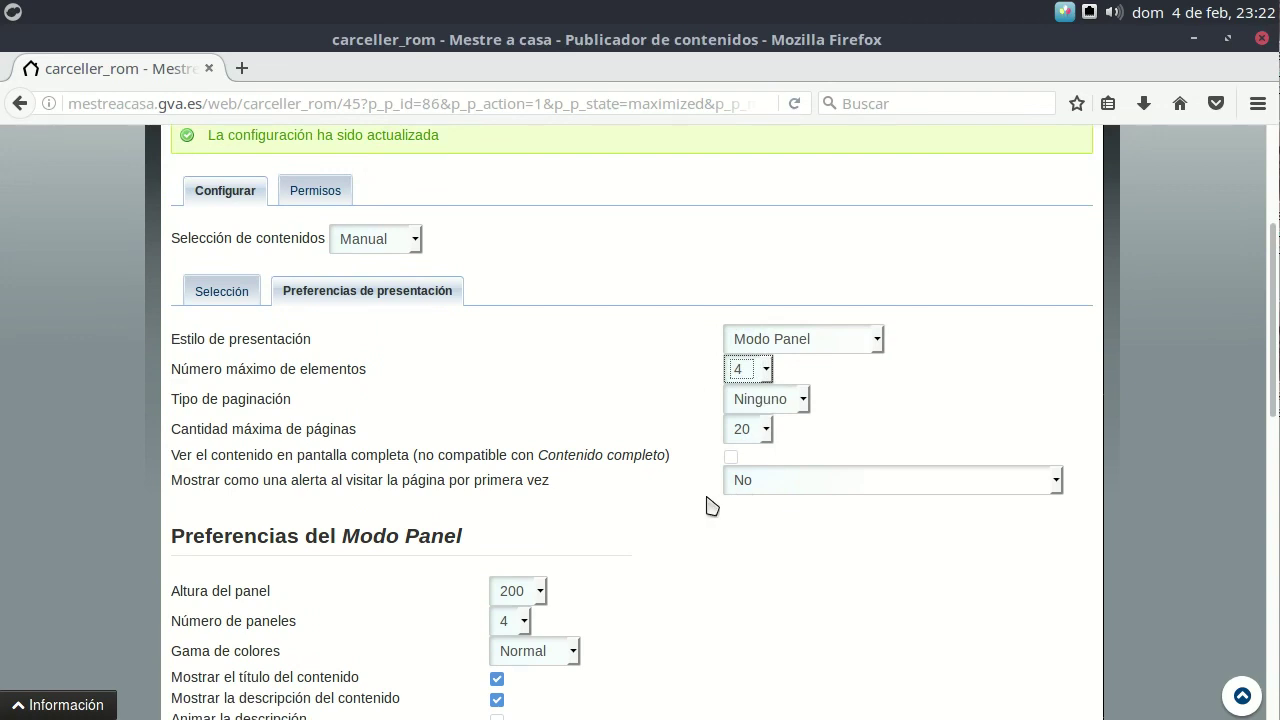
{"action": "scroll", "coordinate": [686, 526], "scroll_direction": "down", "scroll_amount": 4}
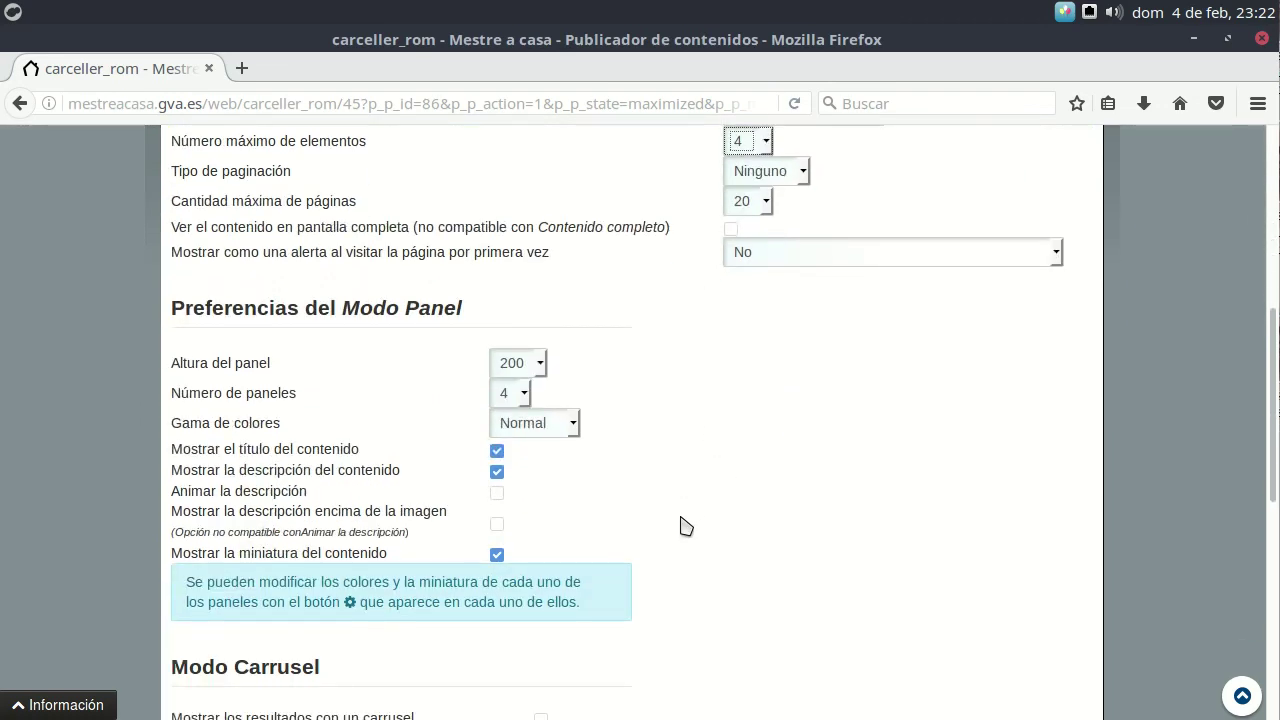
{"action": "scroll", "coordinate": [683, 526], "scroll_direction": "down", "scroll_amount": 10}
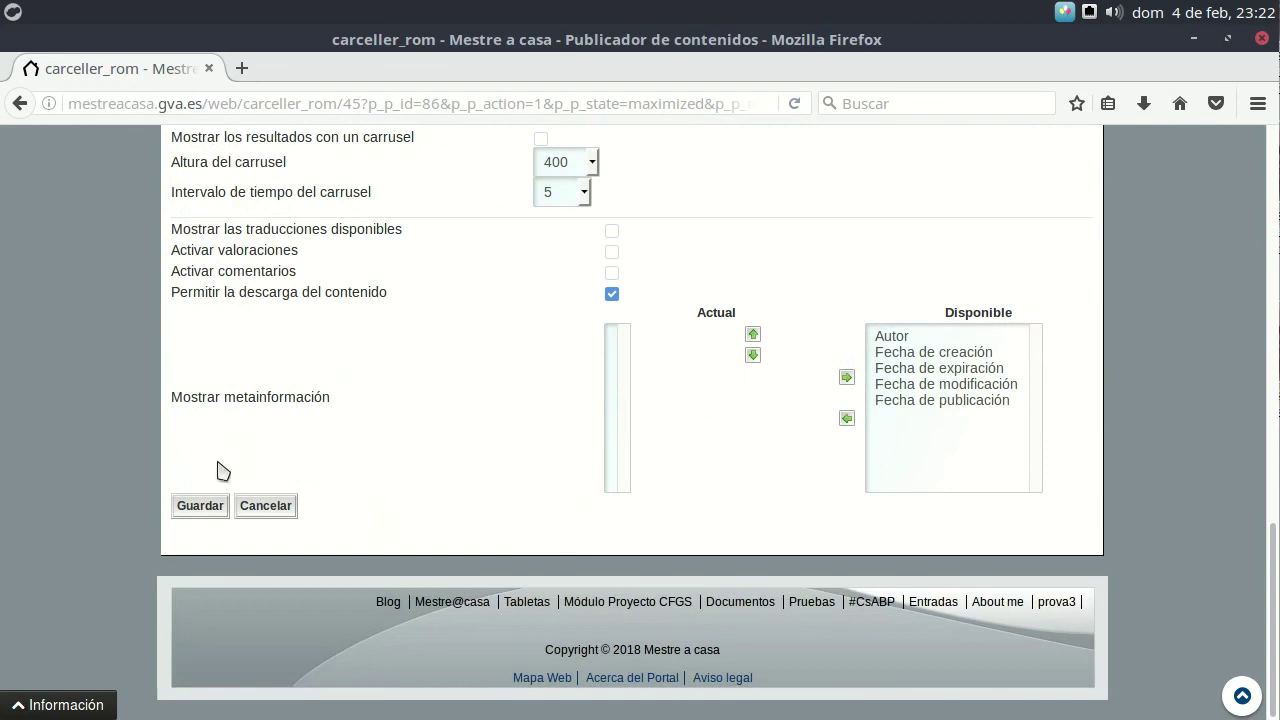
{"action": "left_click", "coordinate": [201, 506]}
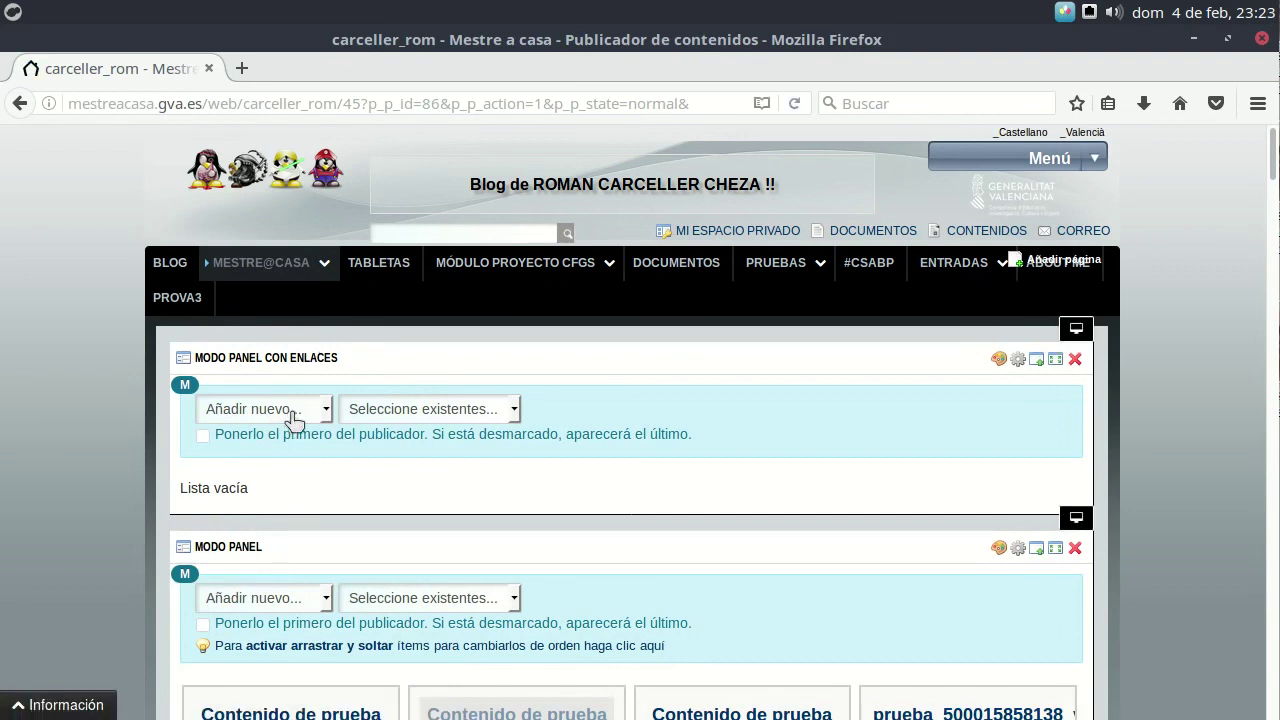
Choose Enlace from the portlet's Añadir nuevo... list to get a blank link form.
{"action": "left_click", "coordinate": [291, 414]}
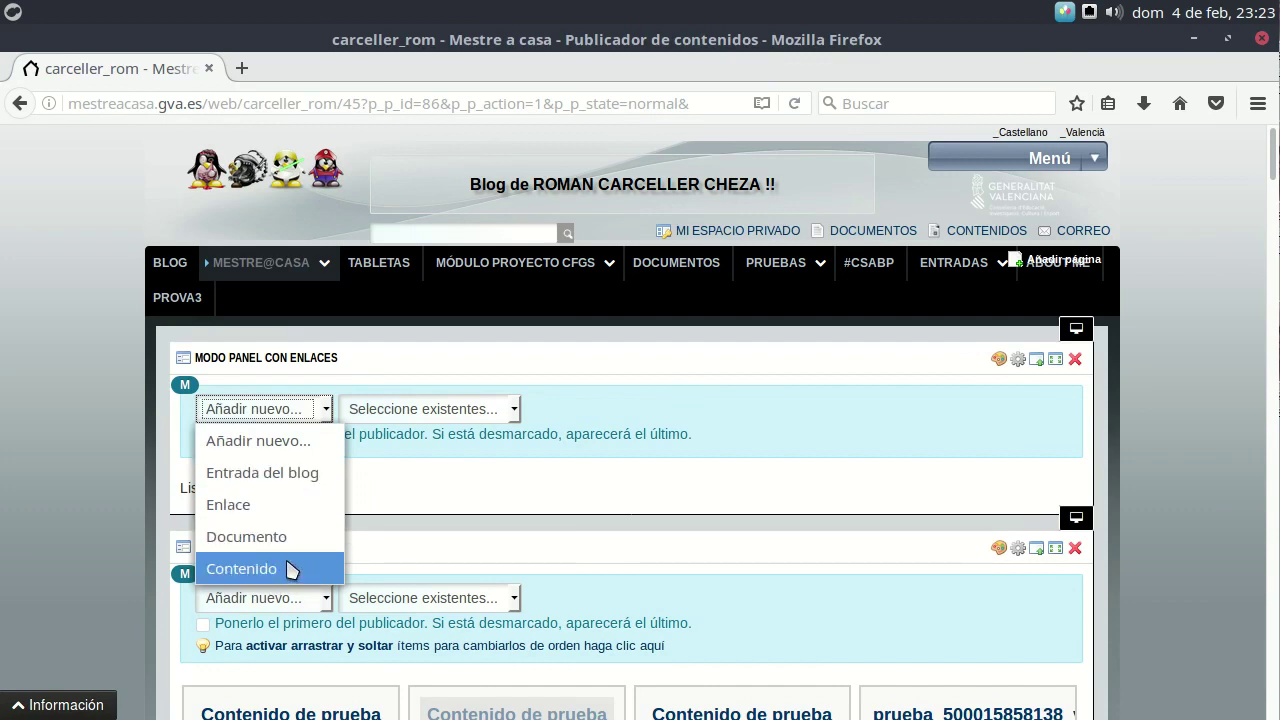
{"action": "left_click", "coordinate": [255, 506]}
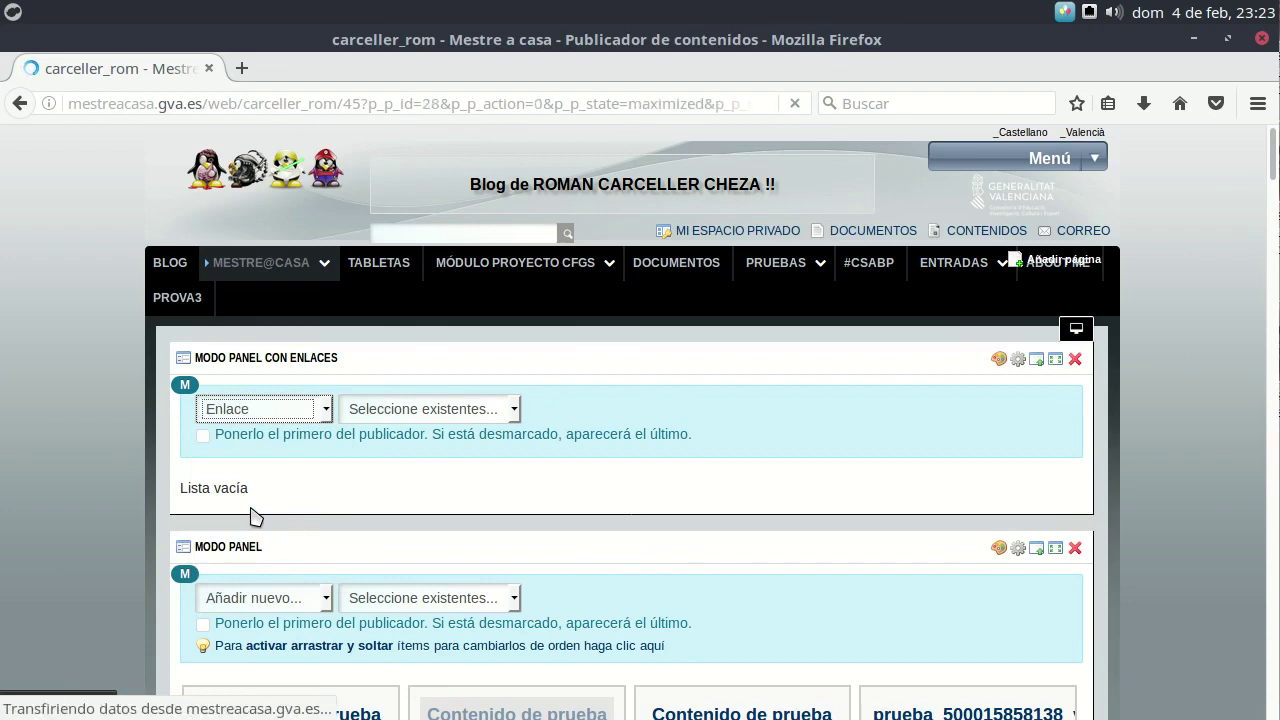
{"action": "scroll", "coordinate": [857, 509], "scroll_direction": "down", "scroll_amount": 2}
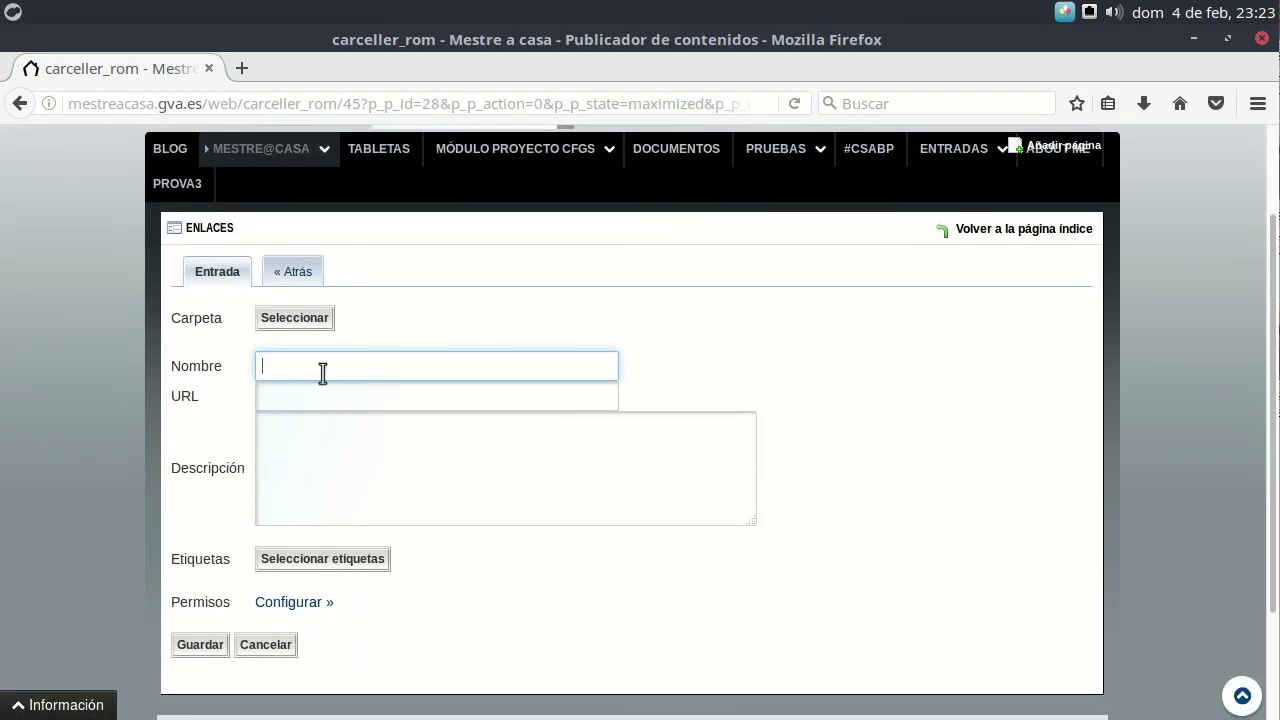
Create folder 'Enlaces a páginas', select it as the link's Carpeta, and name the link Blog.
{"action": "left_click", "coordinate": [295, 320]}
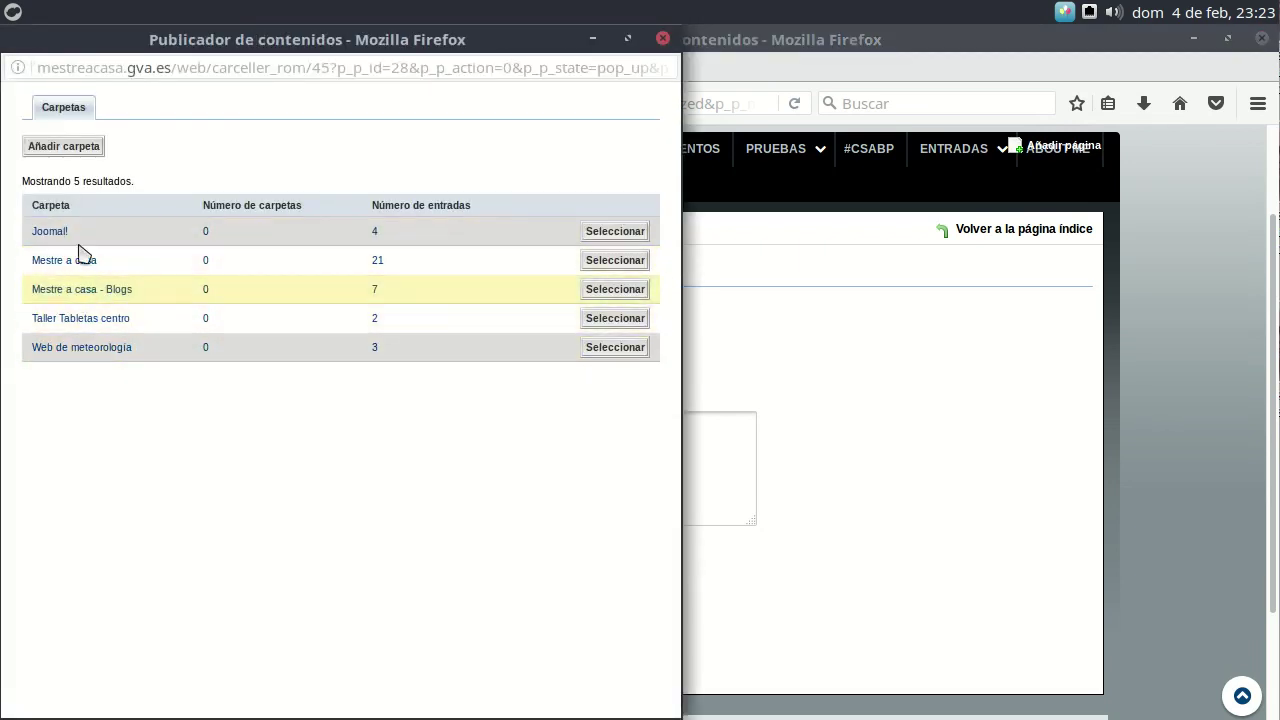
{"action": "left_click", "coordinate": [85, 150]}
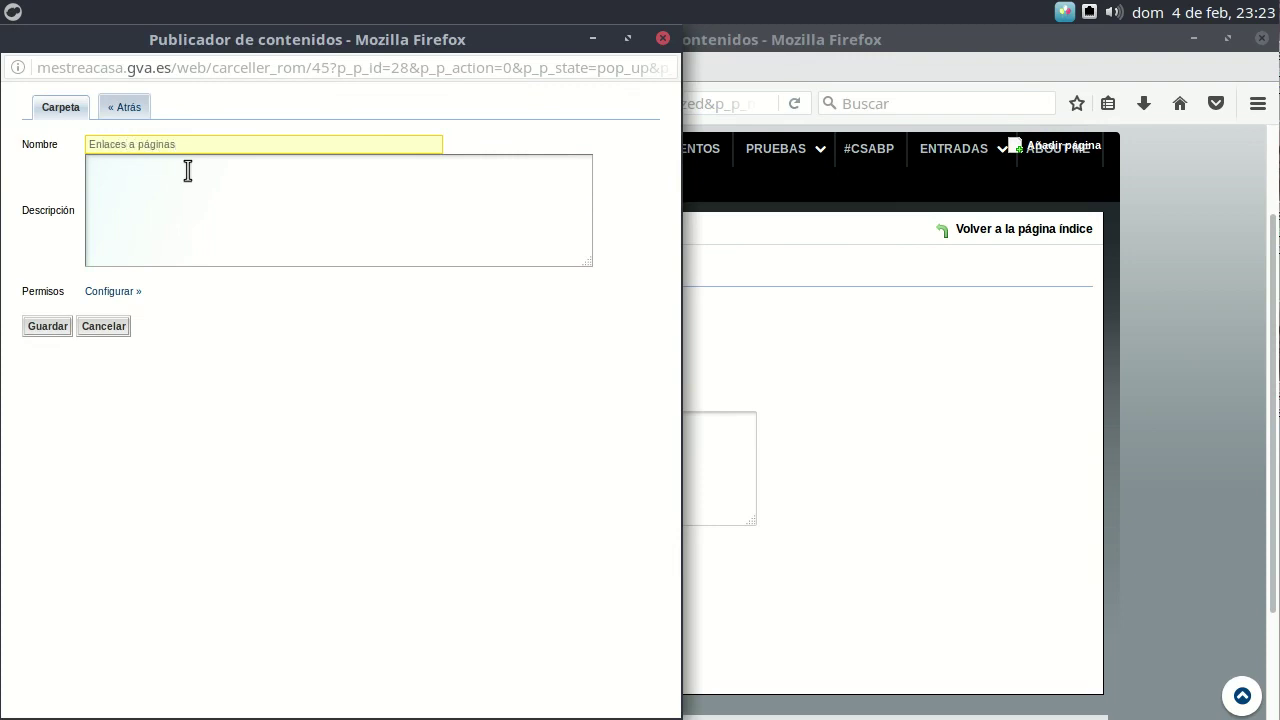
{"action": "left_click", "coordinate": [55, 327]}
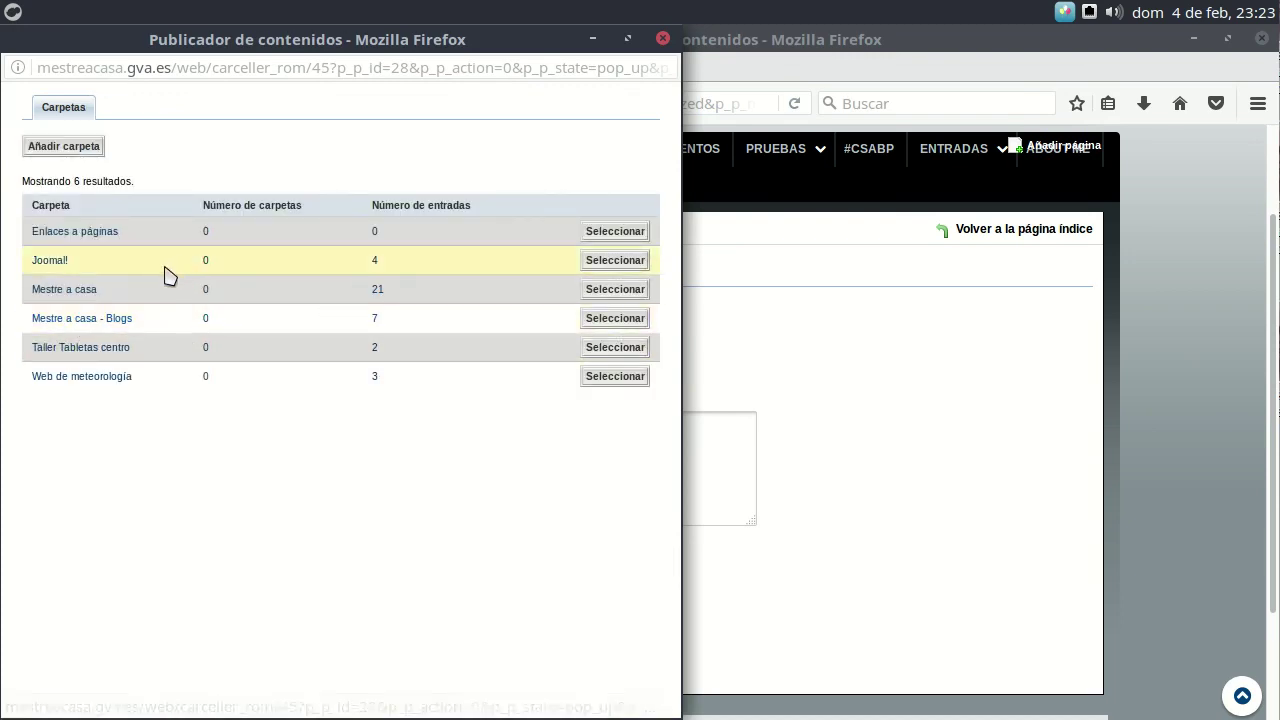
{"action": "left_click", "coordinate": [625, 232]}
{"action": "left_click", "coordinate": [478, 367]}
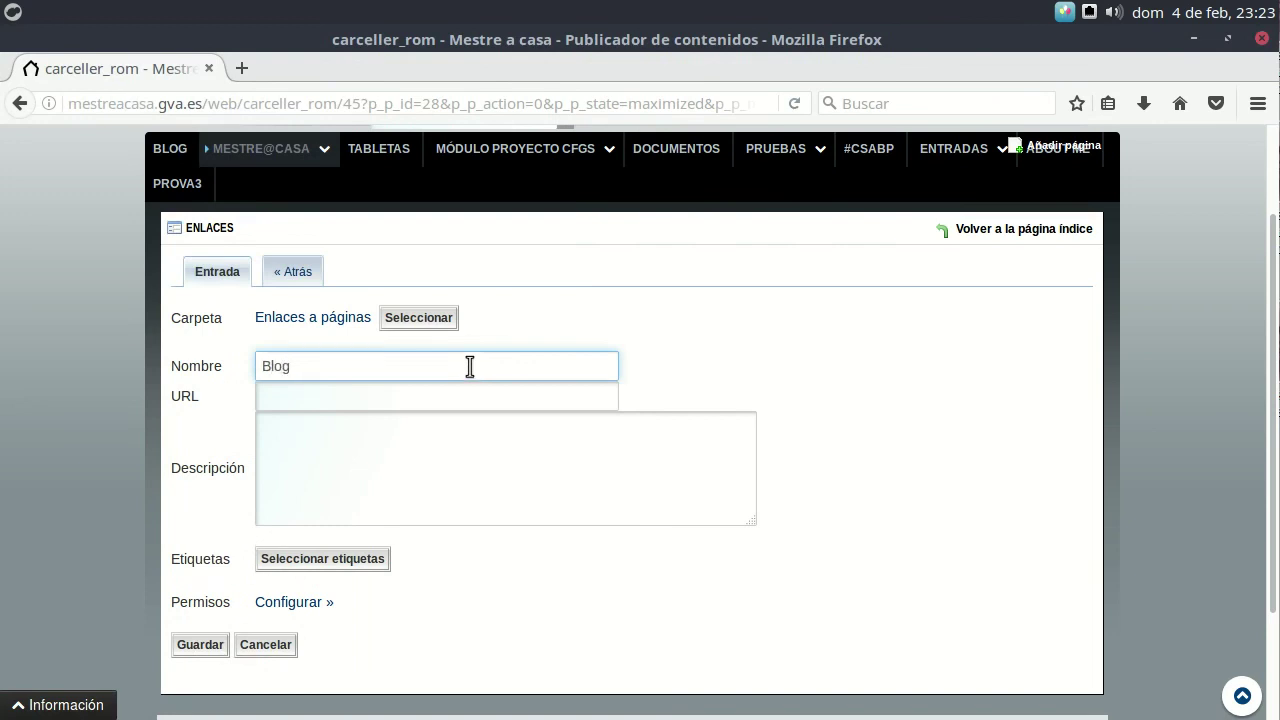
Copy the BLOG page address into the link's URL field and save the Blog link.
{"action": "left_click", "coordinate": [313, 398]}
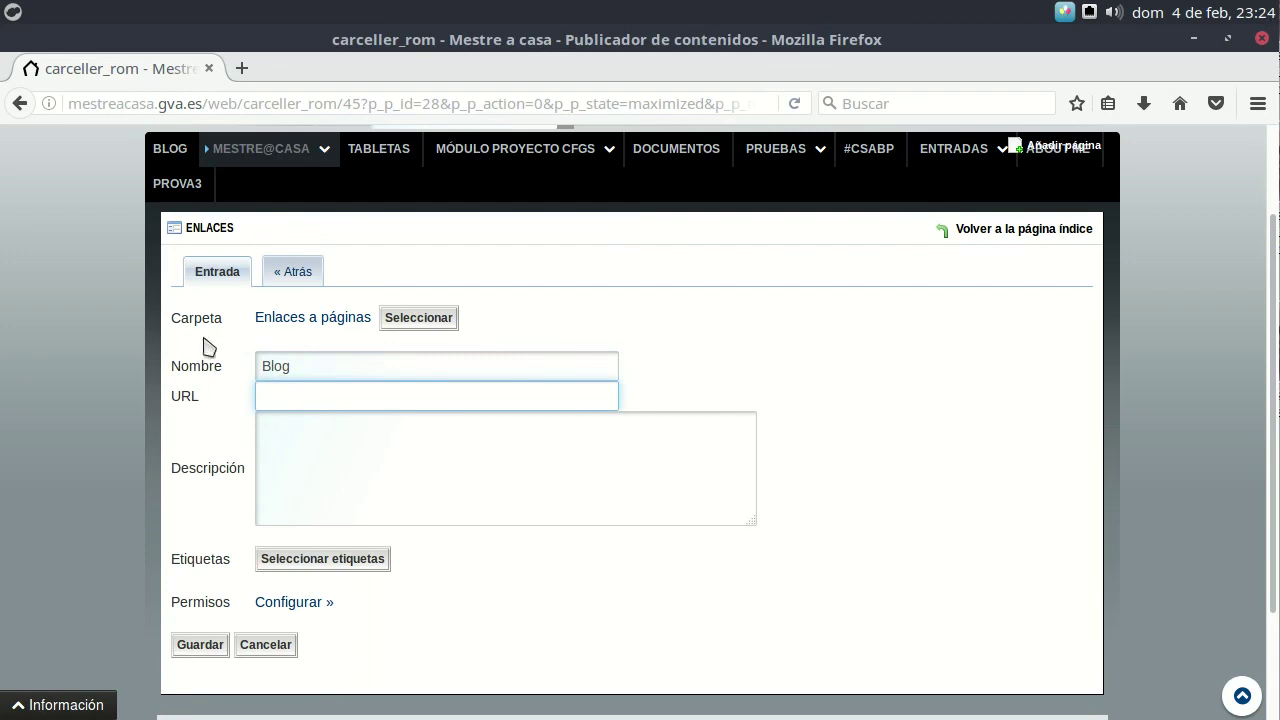
{"action": "right_click", "coordinate": [167, 155]}
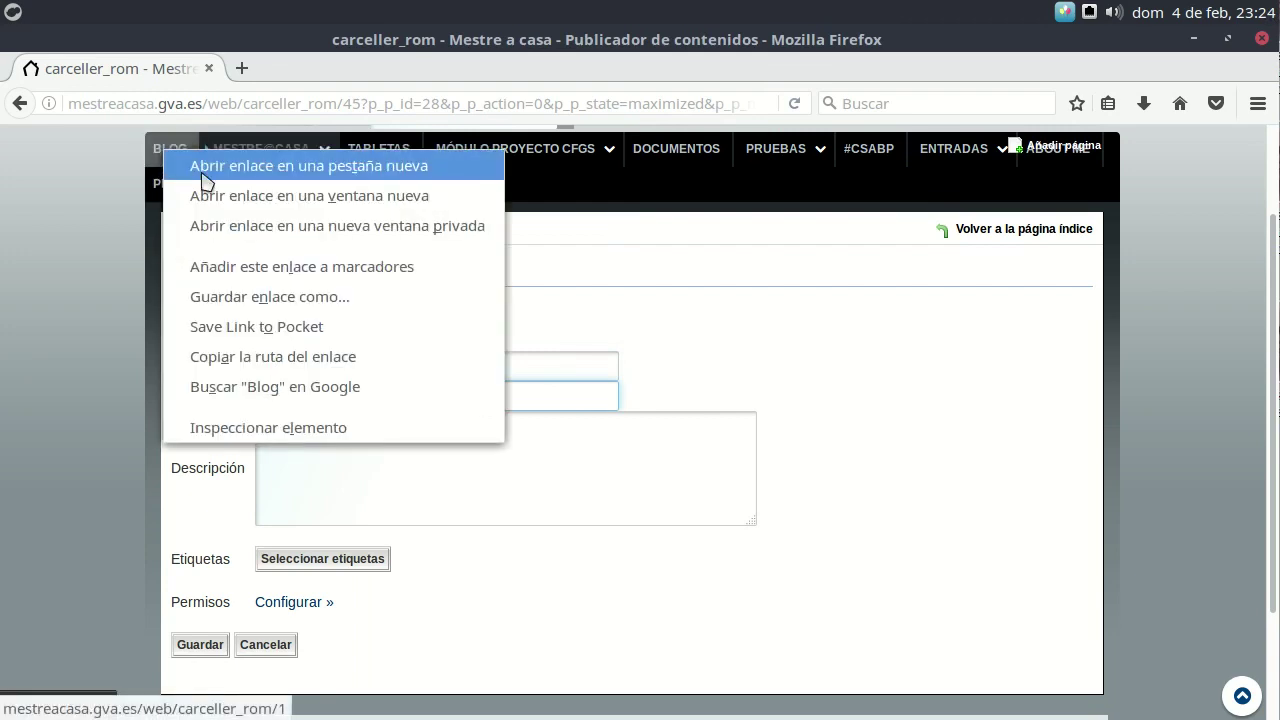
{"action": "left_click", "coordinate": [278, 360]}
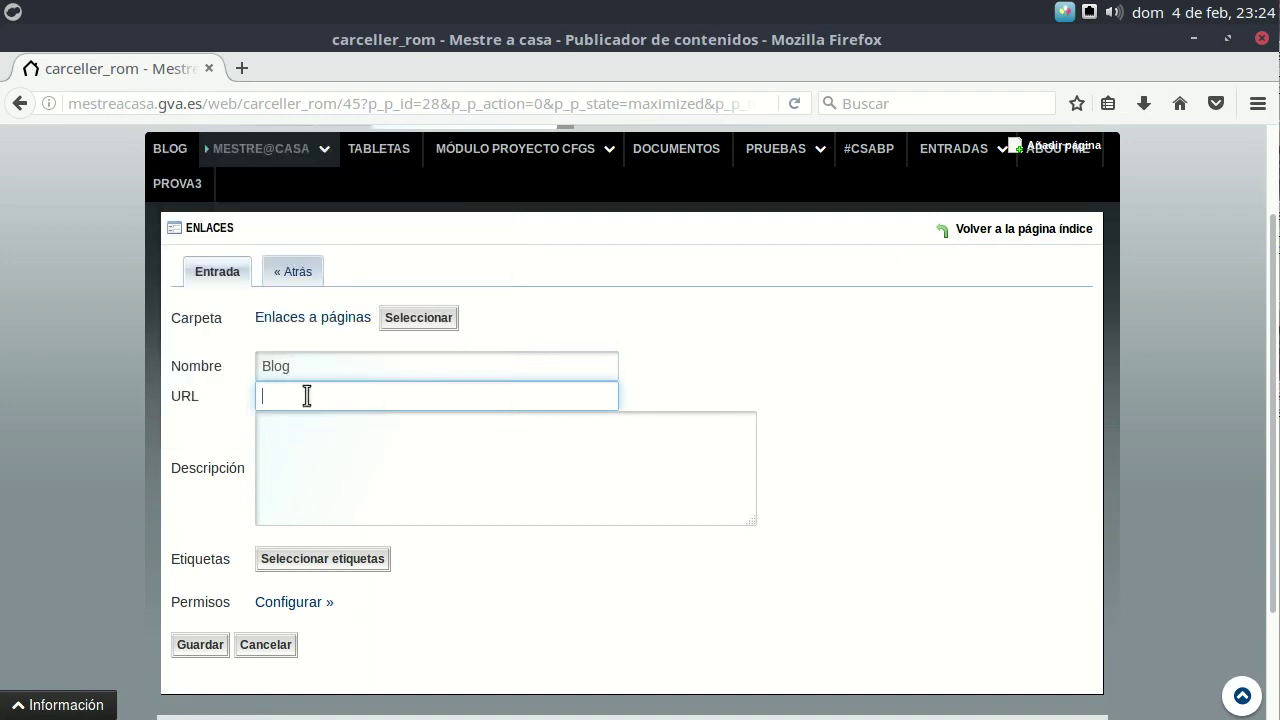
{"action": "right_click", "coordinate": [307, 396]}
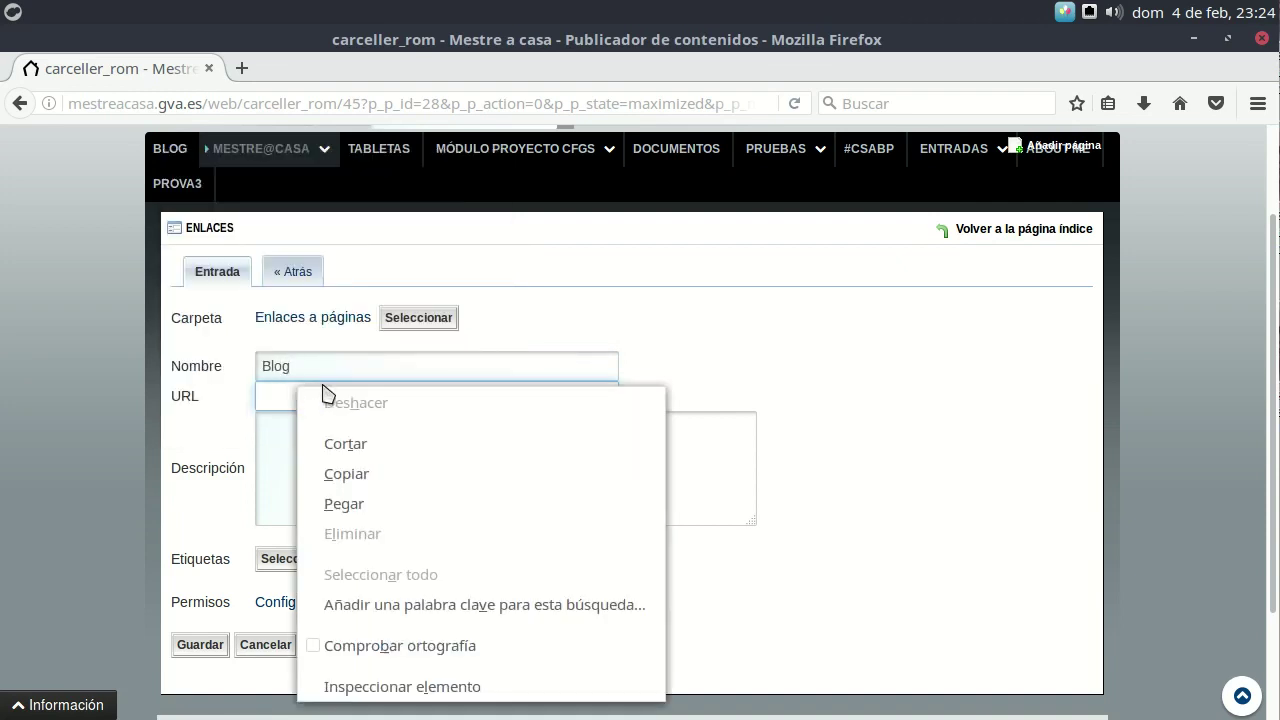
{"action": "left_click", "coordinate": [366, 503]}
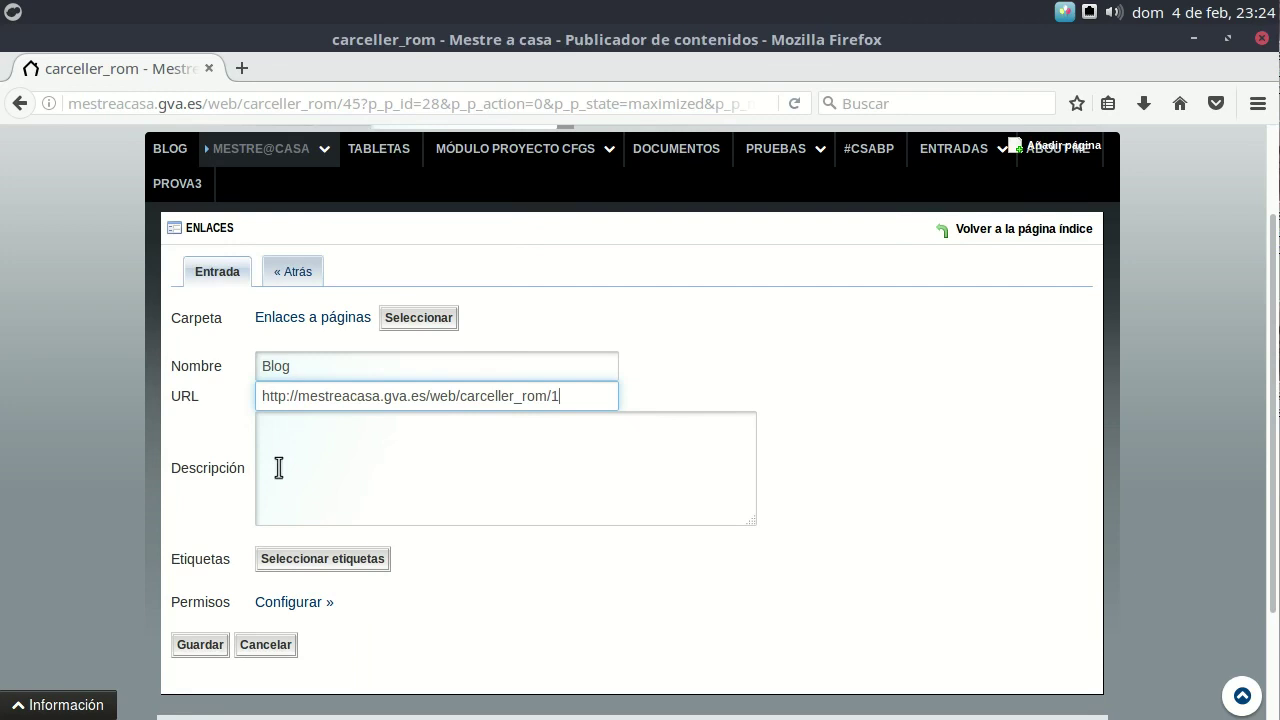
{"action": "left_click", "coordinate": [210, 650]}
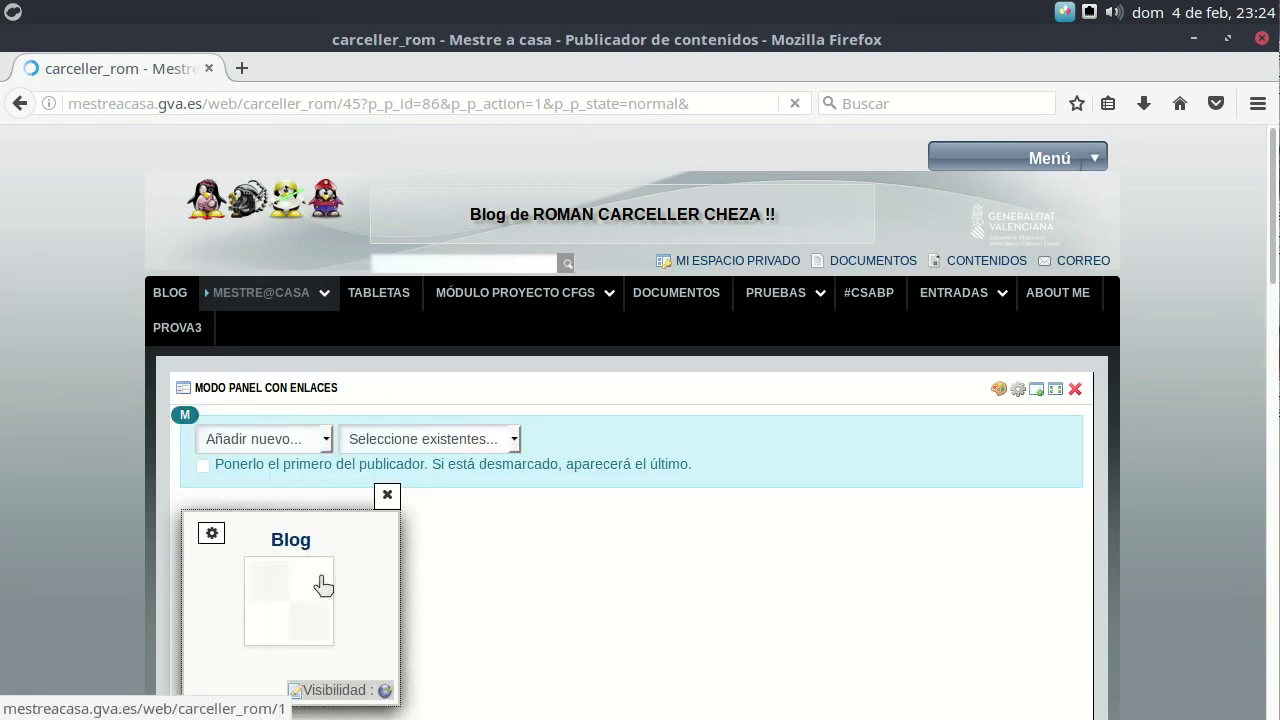
Scroll down to the Modo panel con enlaces to see the new Blog tile.
{"action": "scroll", "coordinate": [588, 539], "scroll_direction": "down", "scroll_amount": 2}
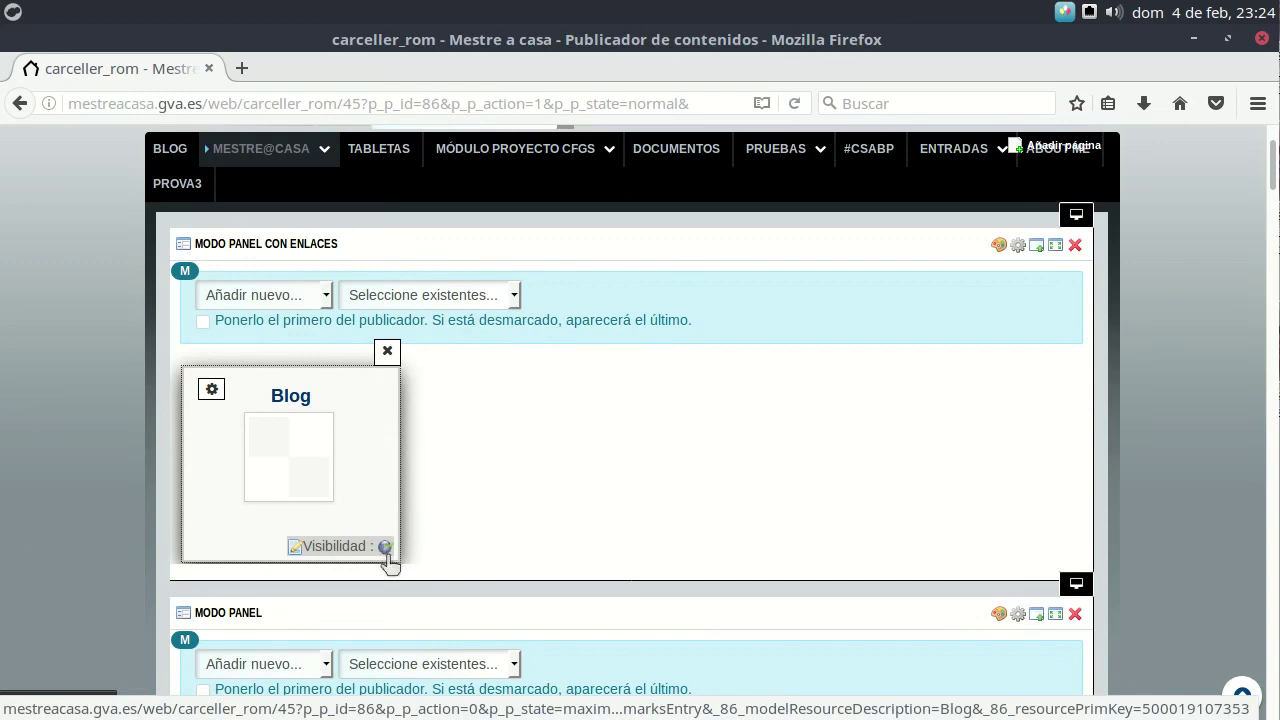
{"action": "mouse_move", "coordinate": [386, 550]}
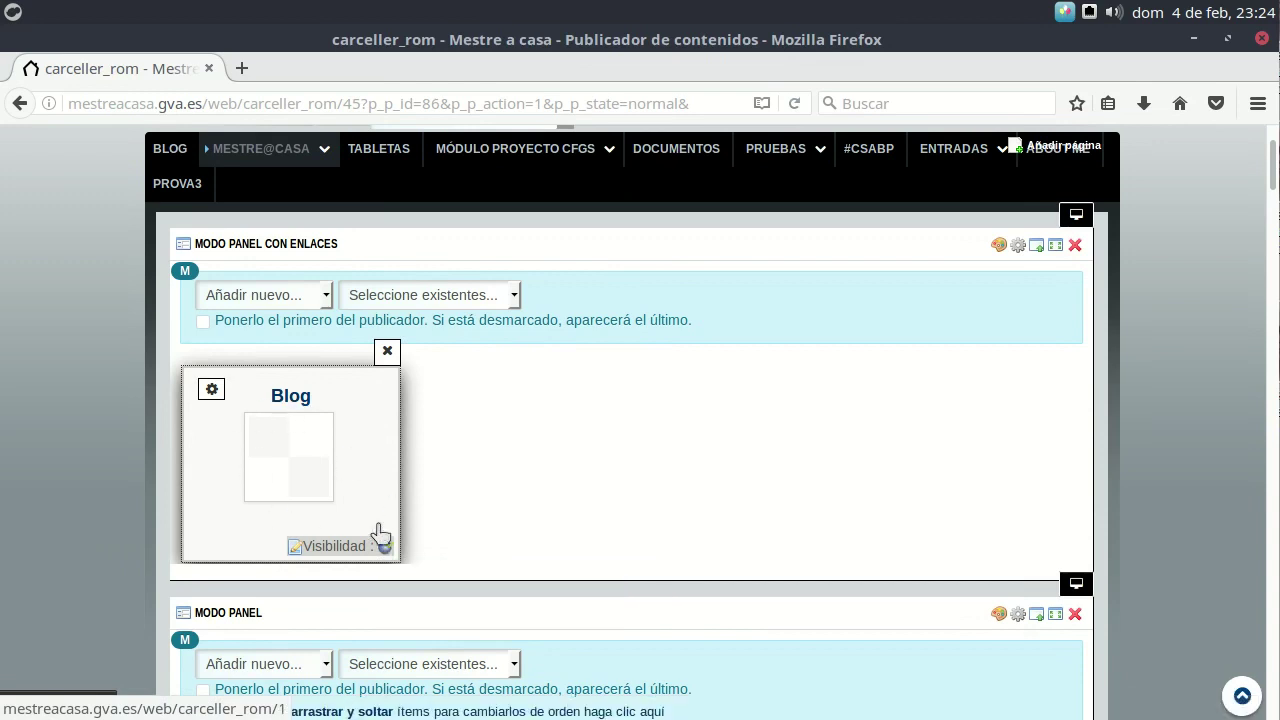
Give the Blog tile the wooden BLOG letter-tiles image from the Logos folder and save.
{"action": "left_click", "coordinate": [212, 391]}
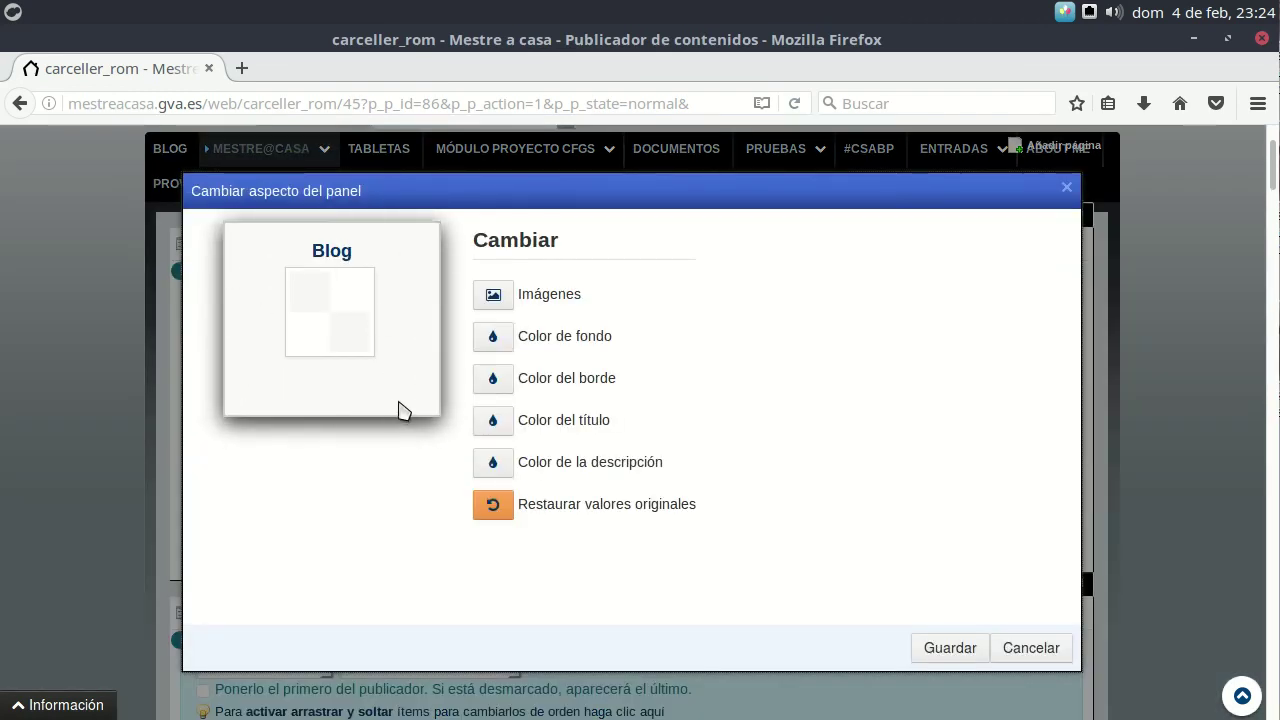
{"action": "left_click", "coordinate": [505, 306]}
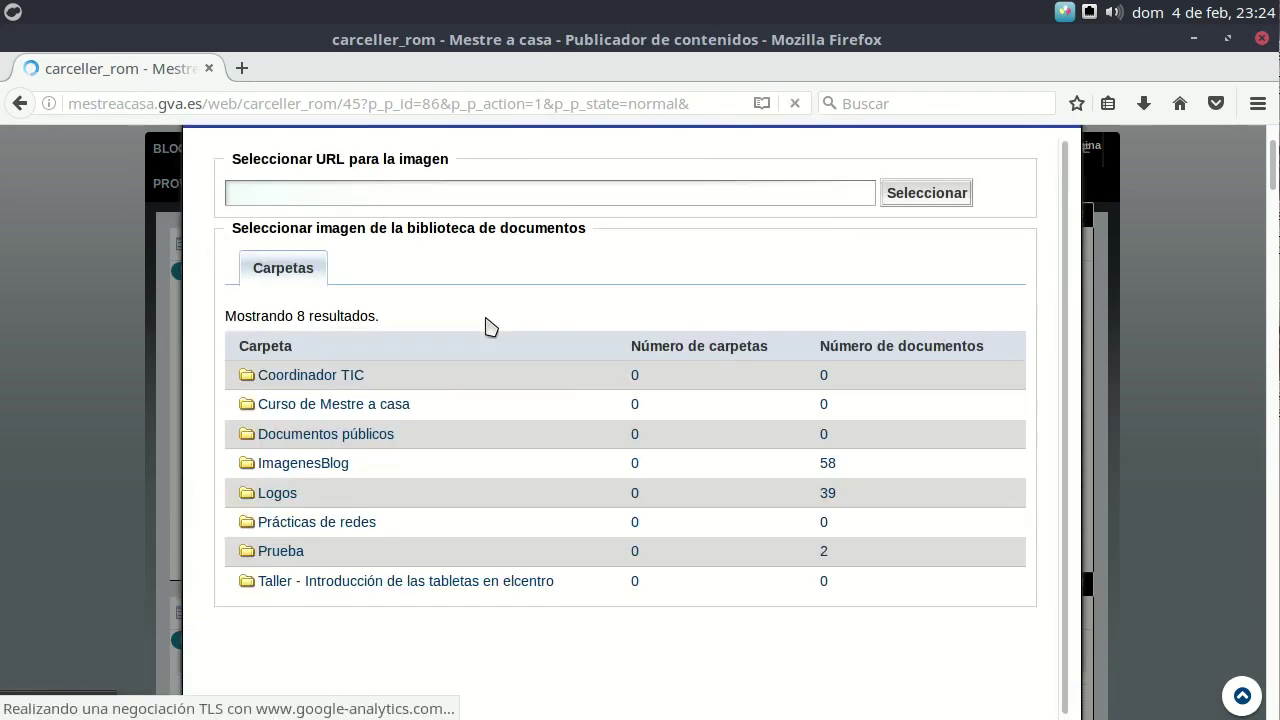
{"action": "left_click", "coordinate": [293, 495]}
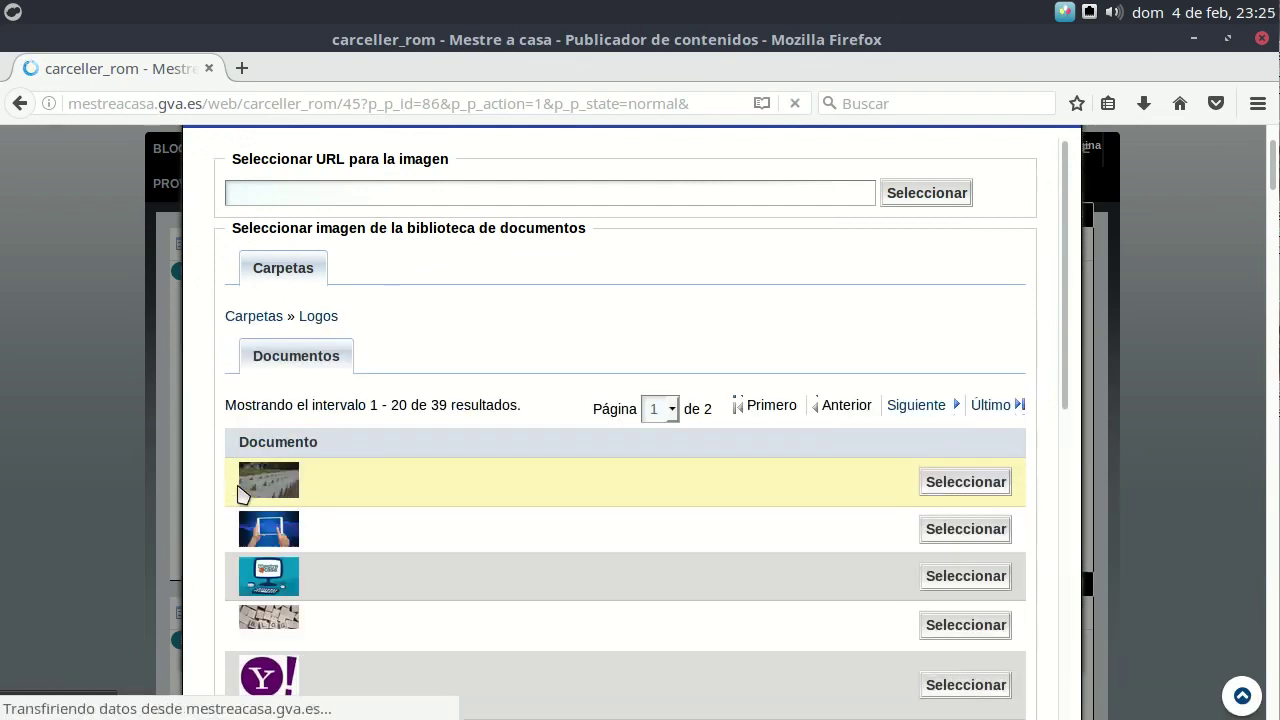
{"action": "scroll", "coordinate": [640, 371], "scroll_direction": "down", "scroll_amount": 5}
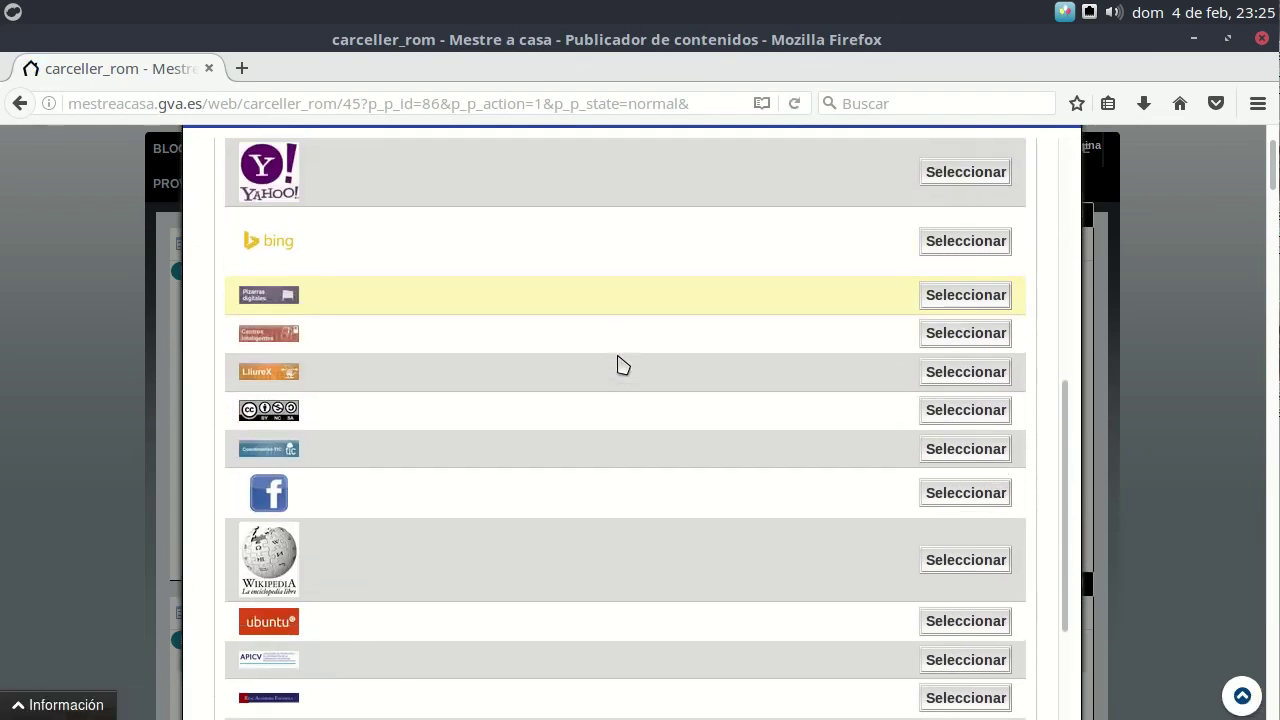
{"action": "scroll", "coordinate": [620, 363], "scroll_direction": "up", "scroll_amount": 4}
{"action": "scroll", "coordinate": [622, 363], "scroll_direction": "up", "scroll_amount": 2}
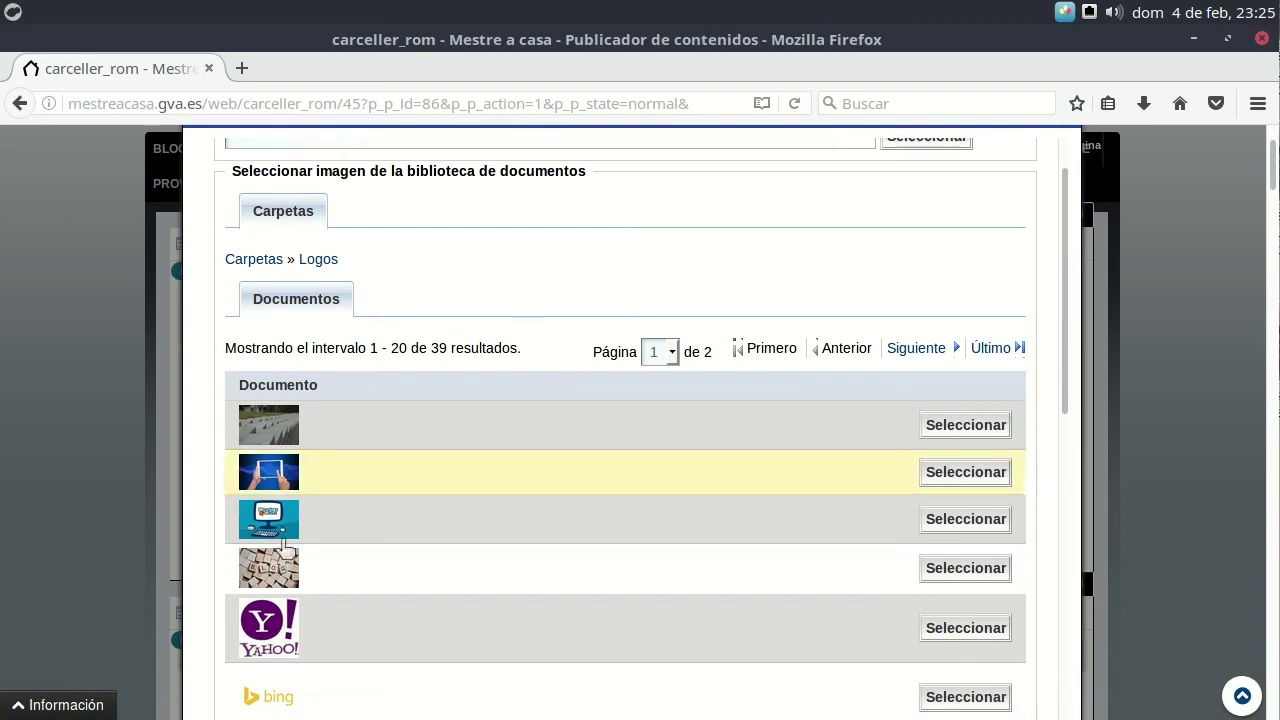
{"action": "left_click", "coordinate": [990, 572]}
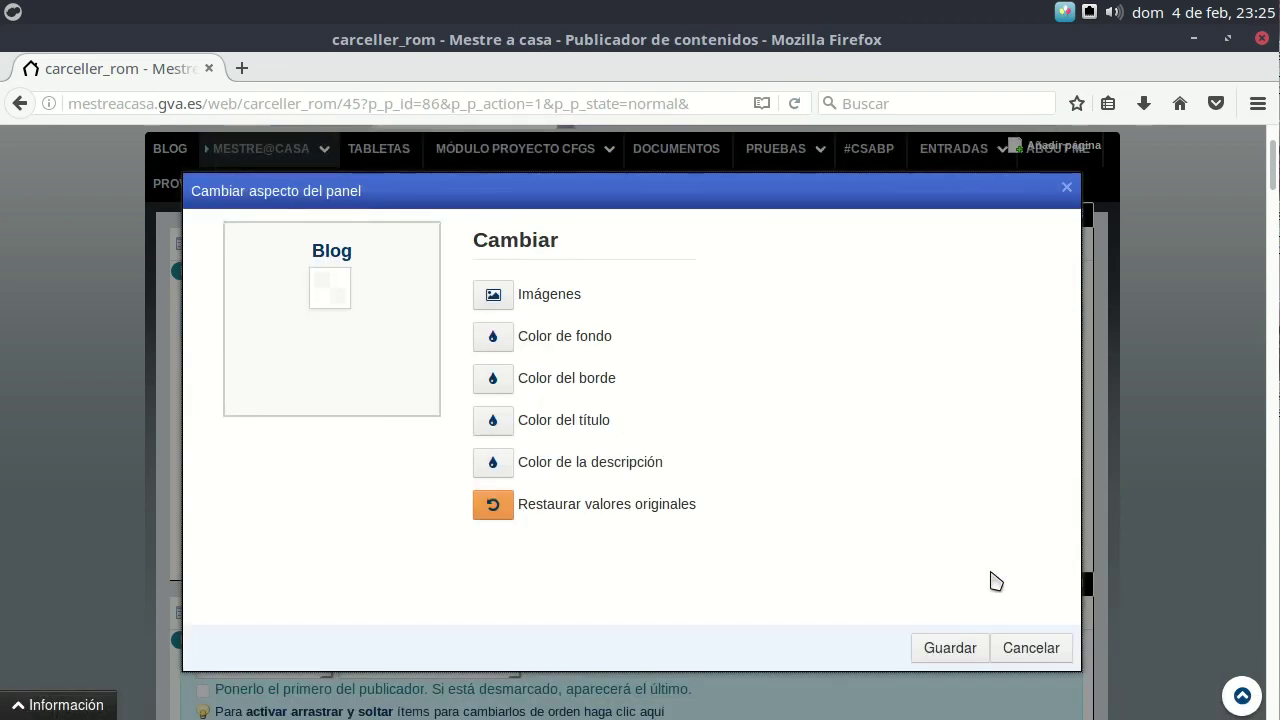
{"action": "left_click", "coordinate": [974, 652]}
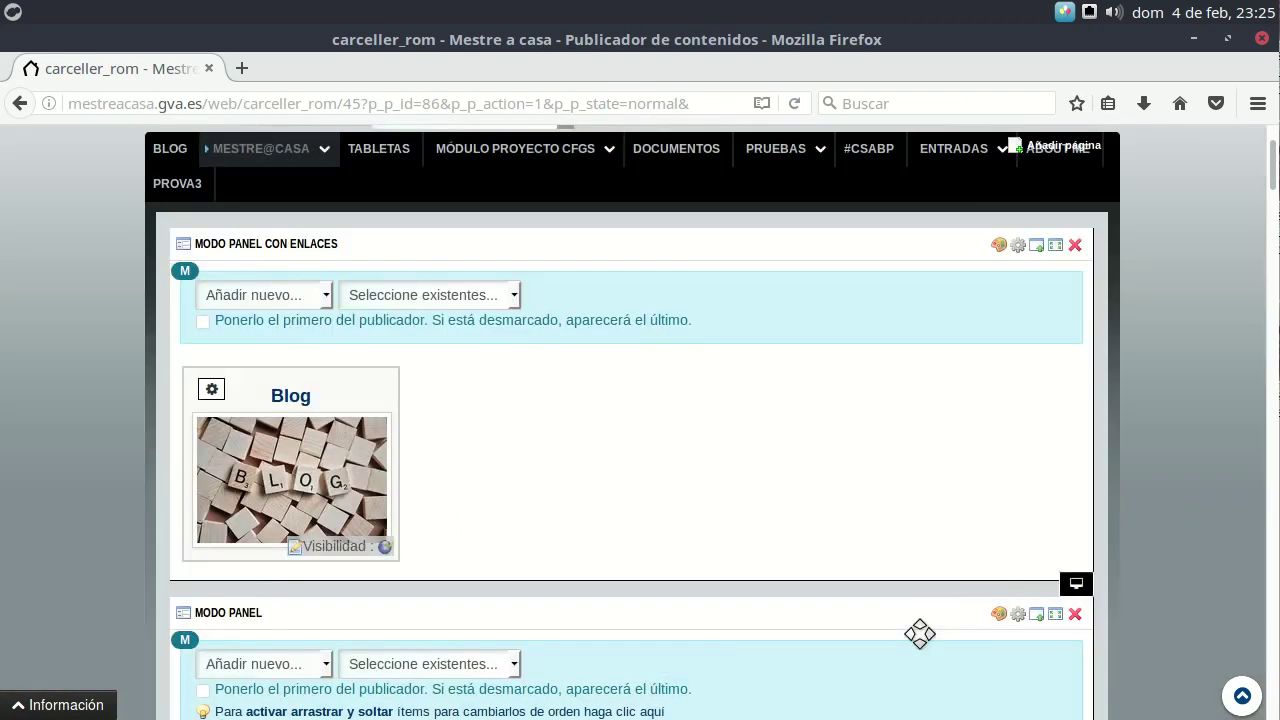
Add a new link entry to the panel and enter its name, M@C.
{"action": "left_click", "coordinate": [292, 300]}
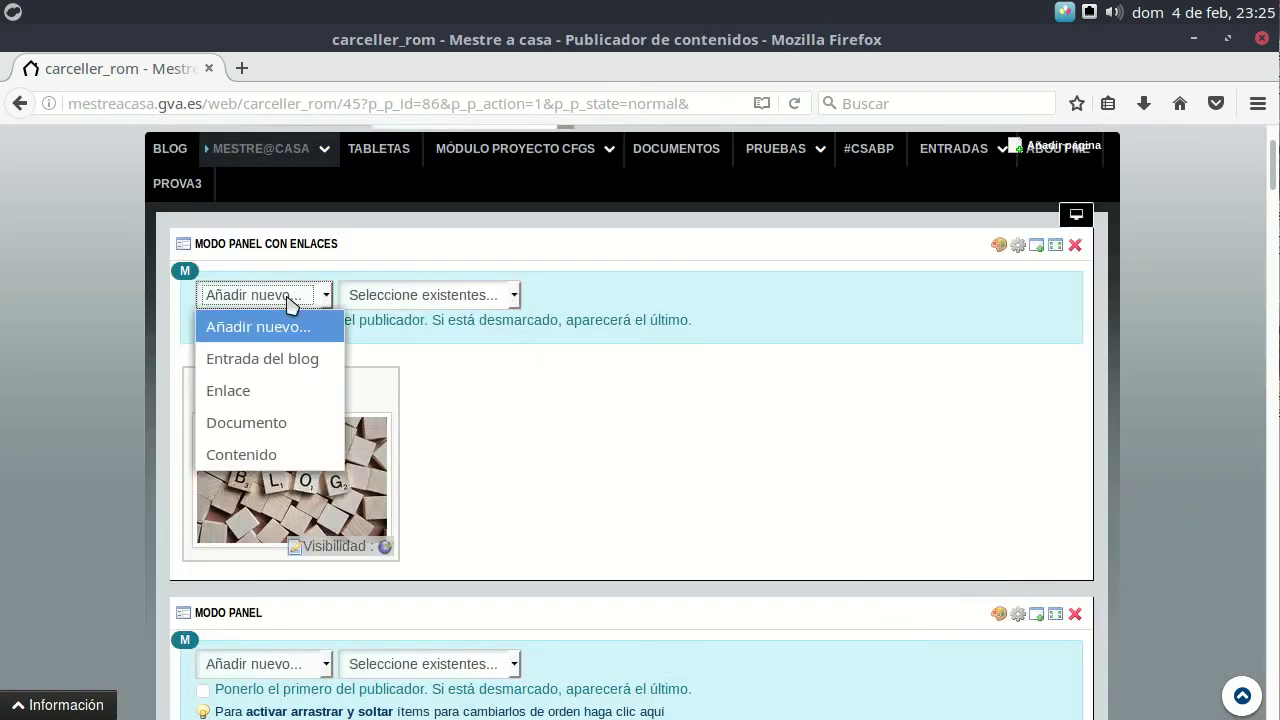
{"action": "left_click", "coordinate": [242, 392]}
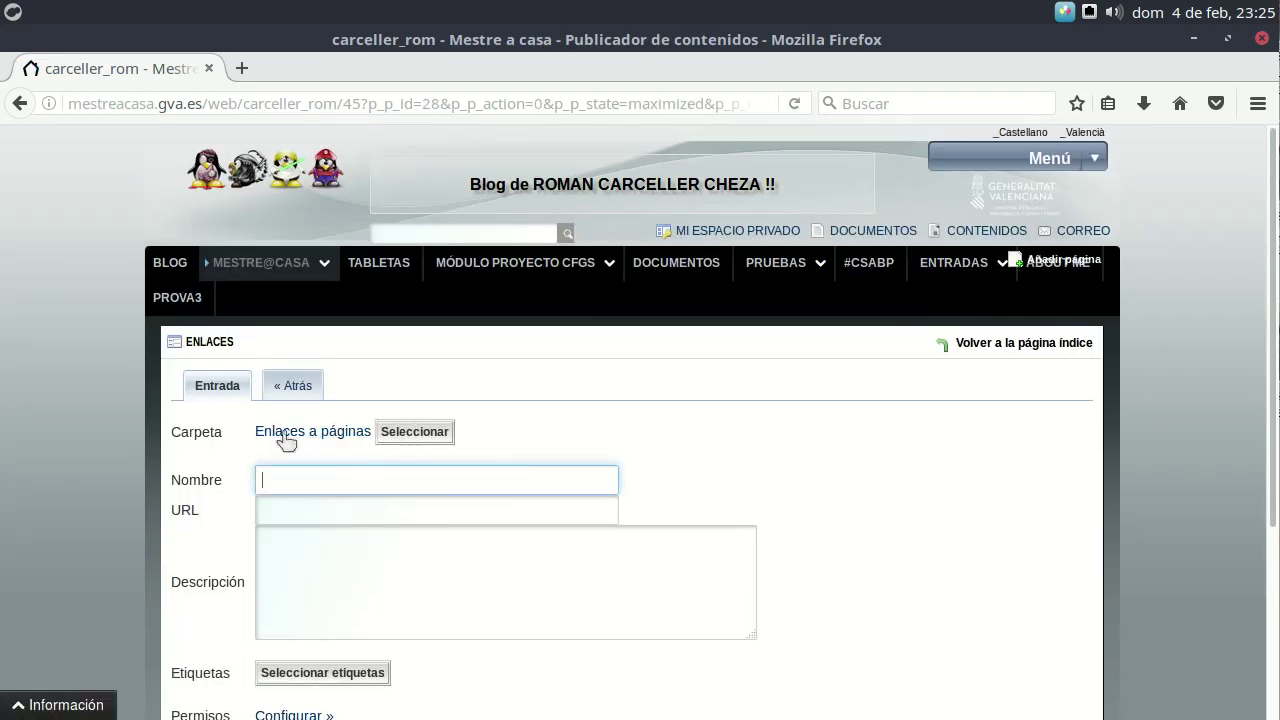
{"action": "left_click", "coordinate": [357, 482]}
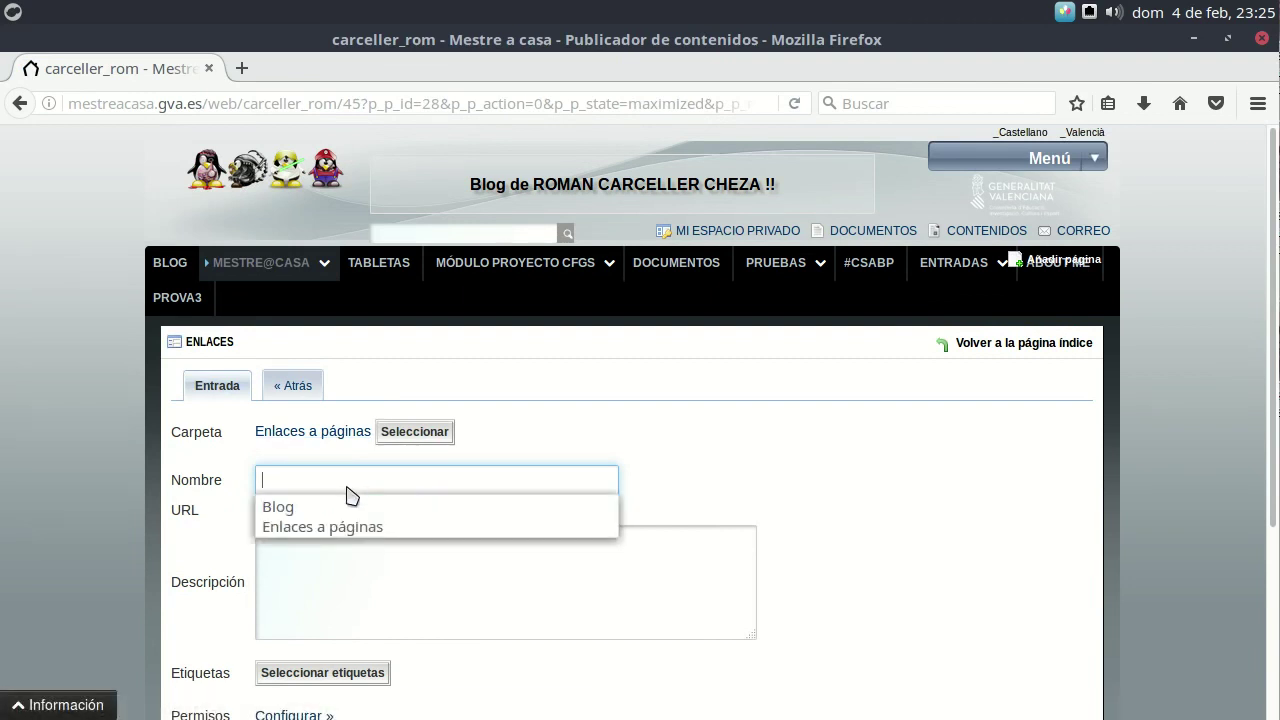
{"action": "type", "text": "M@C"}
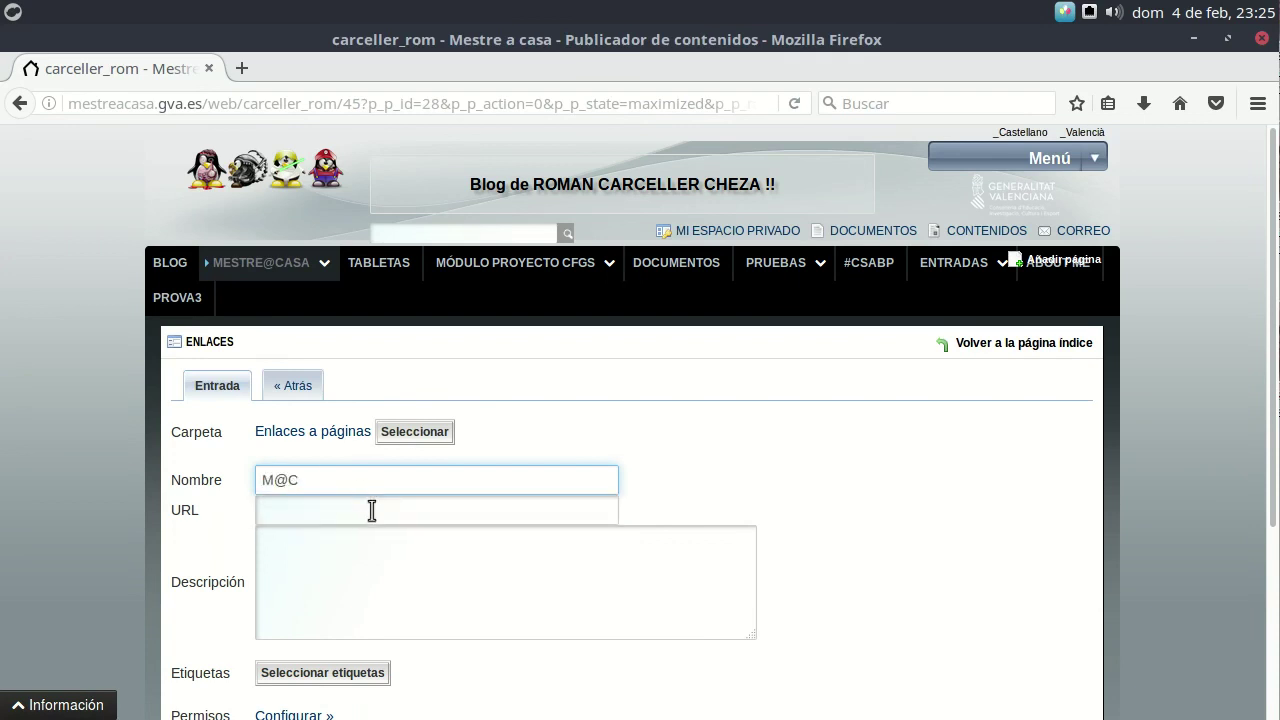
Paste the MESTRE@CASA page address as the link's URL and save the M@C link.
{"action": "left_click", "coordinate": [371, 510]}
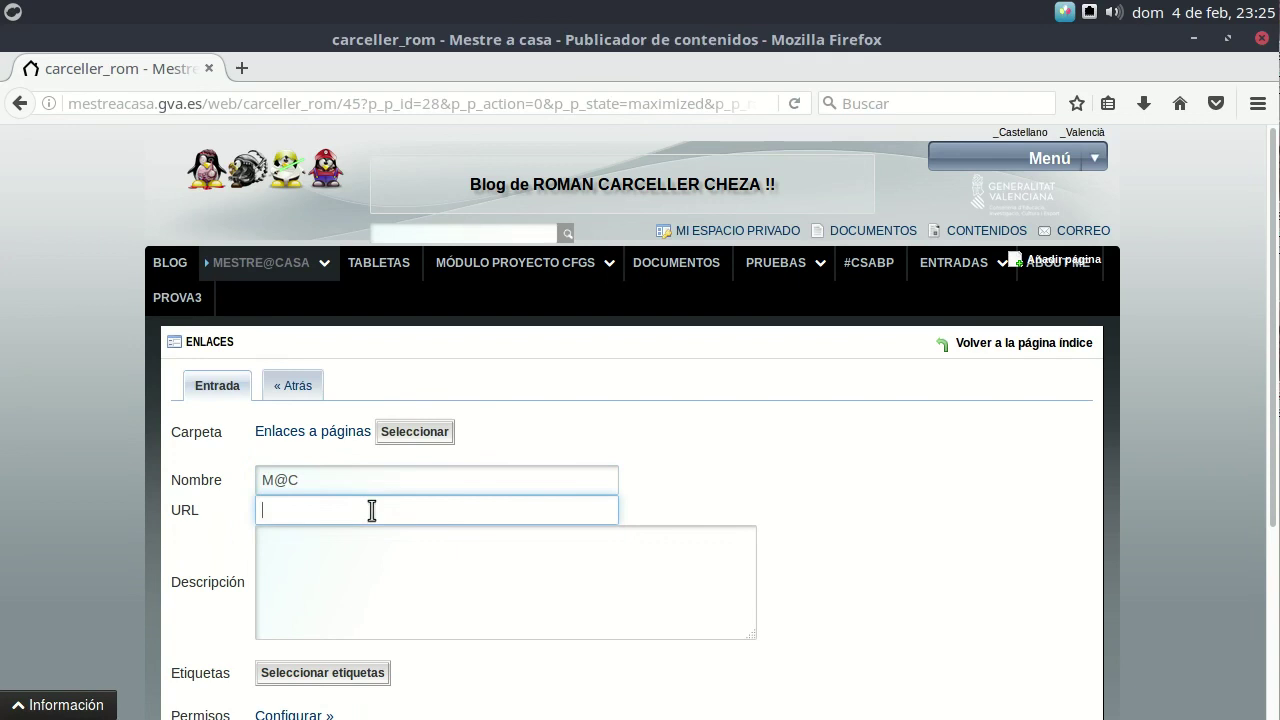
{"action": "right_click", "coordinate": [263, 263]}
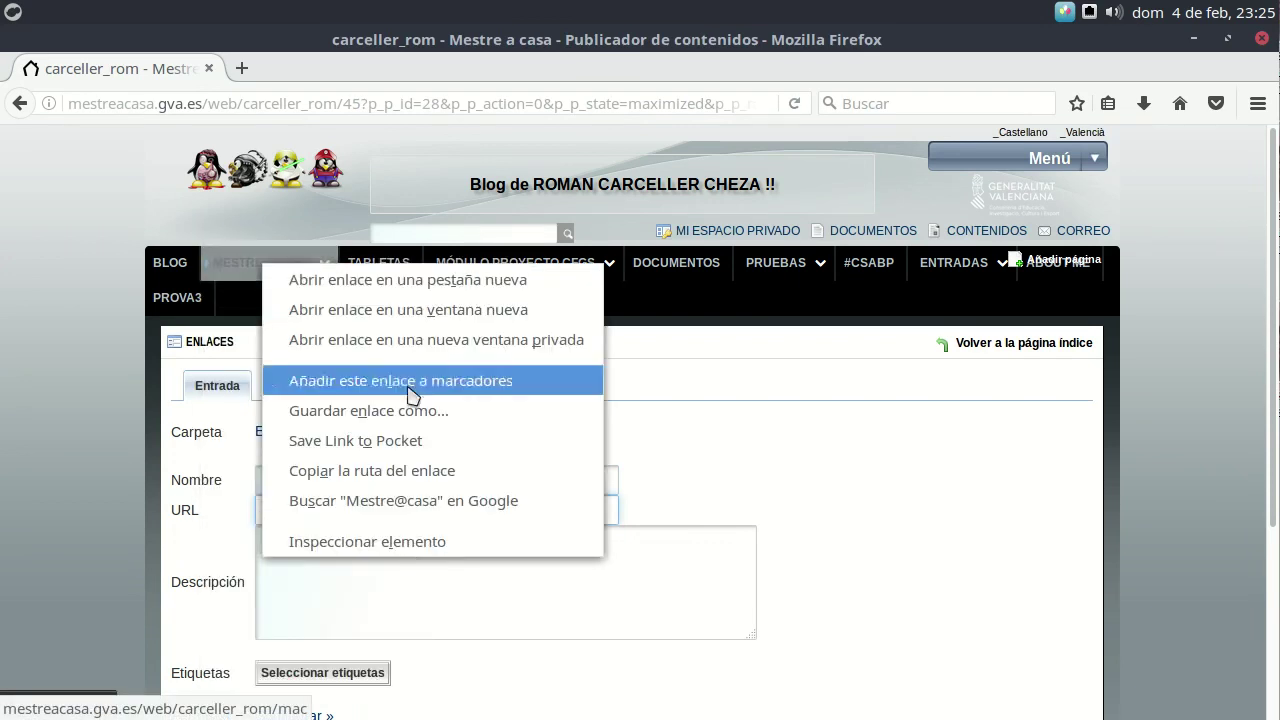
{"action": "left_click", "coordinate": [410, 480]}
{"action": "left_click", "coordinate": [335, 510]}
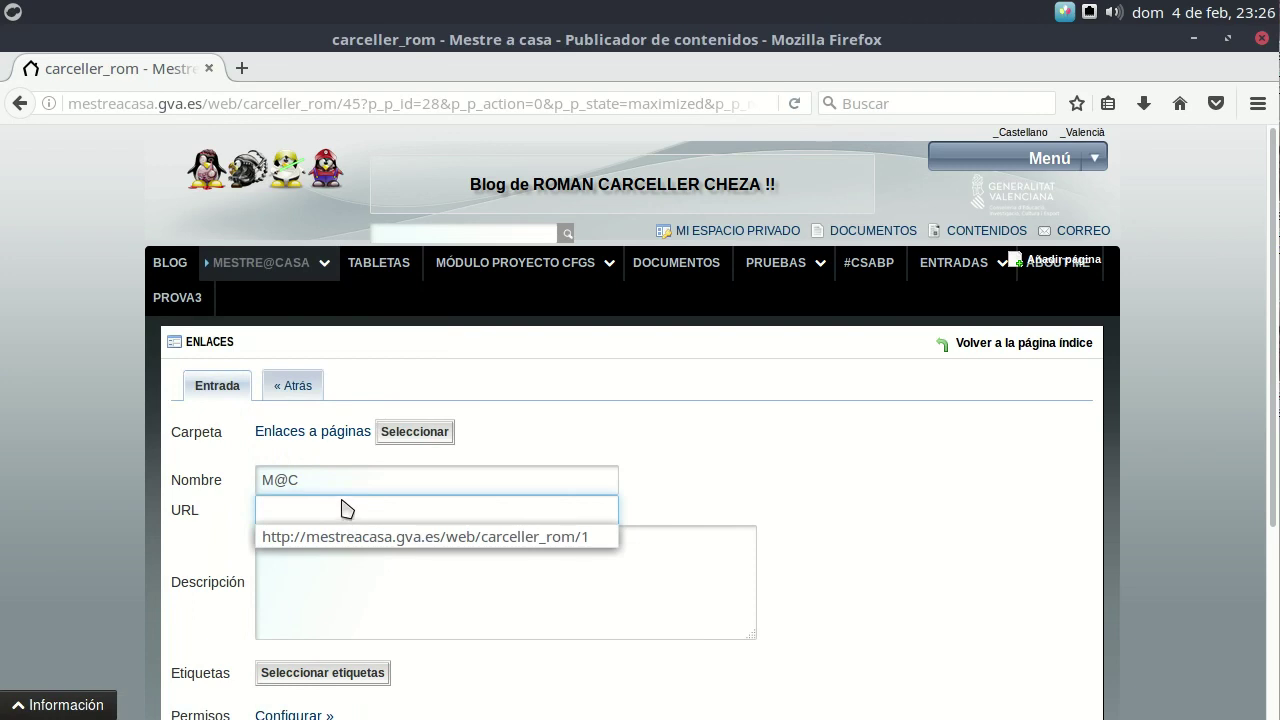
{"action": "type", "text": "http://mestreacasa.gva.es/web/carceller_rom/mac"}
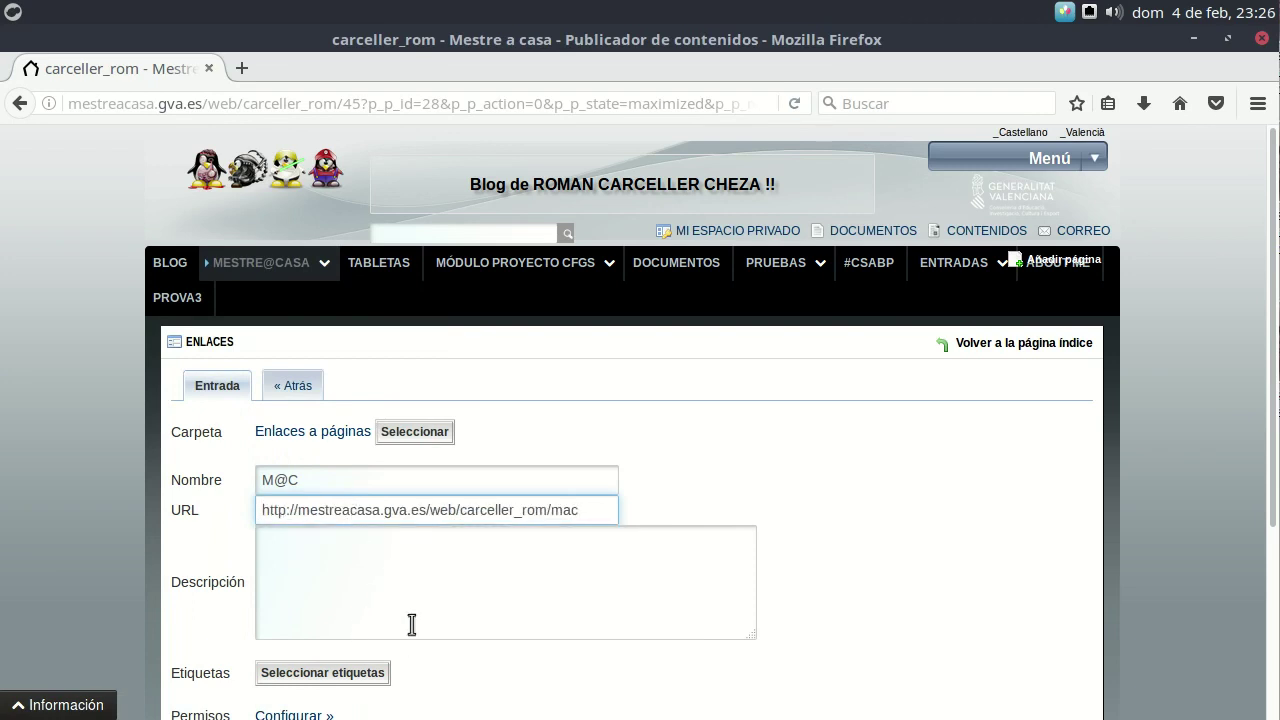
{"action": "scroll", "coordinate": [410, 625], "scroll_direction": "down", "scroll_amount": 4}
{"action": "left_click", "coordinate": [195, 536]}
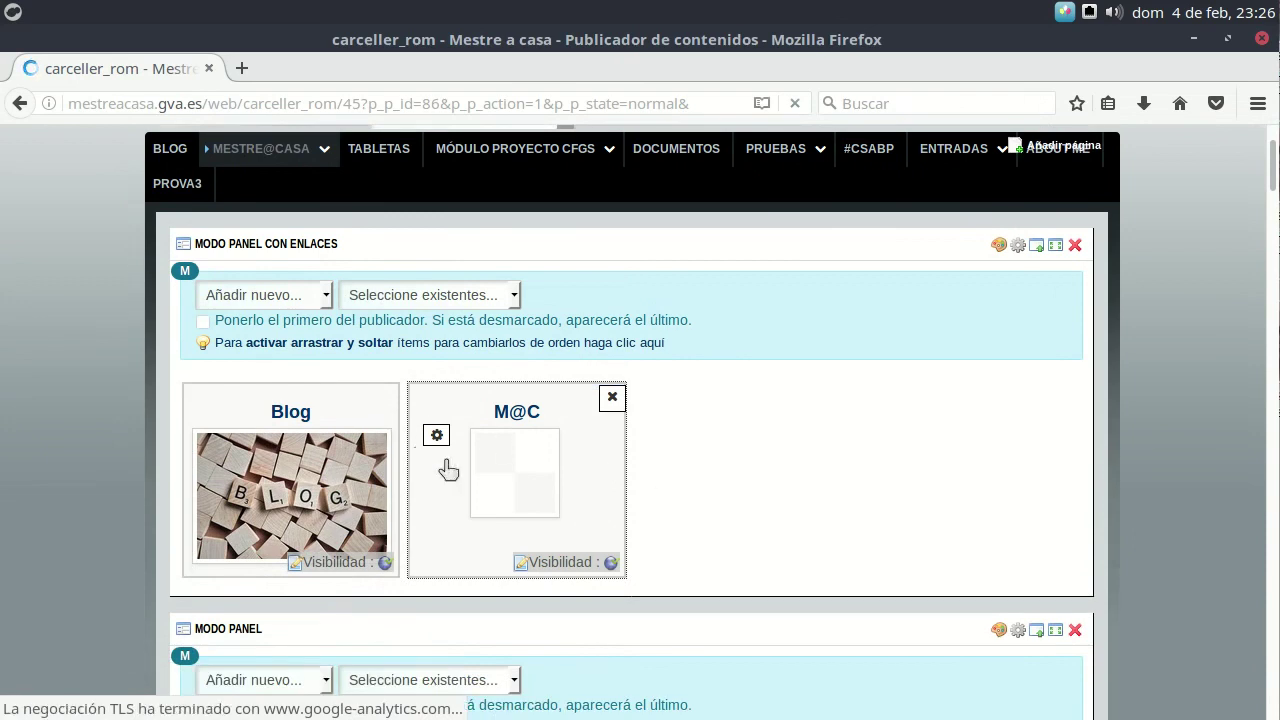
Set the M@C tile's image to the Logo-Mestre a Casa picture from the Logos folder.
{"action": "left_click", "coordinate": [436, 406]}
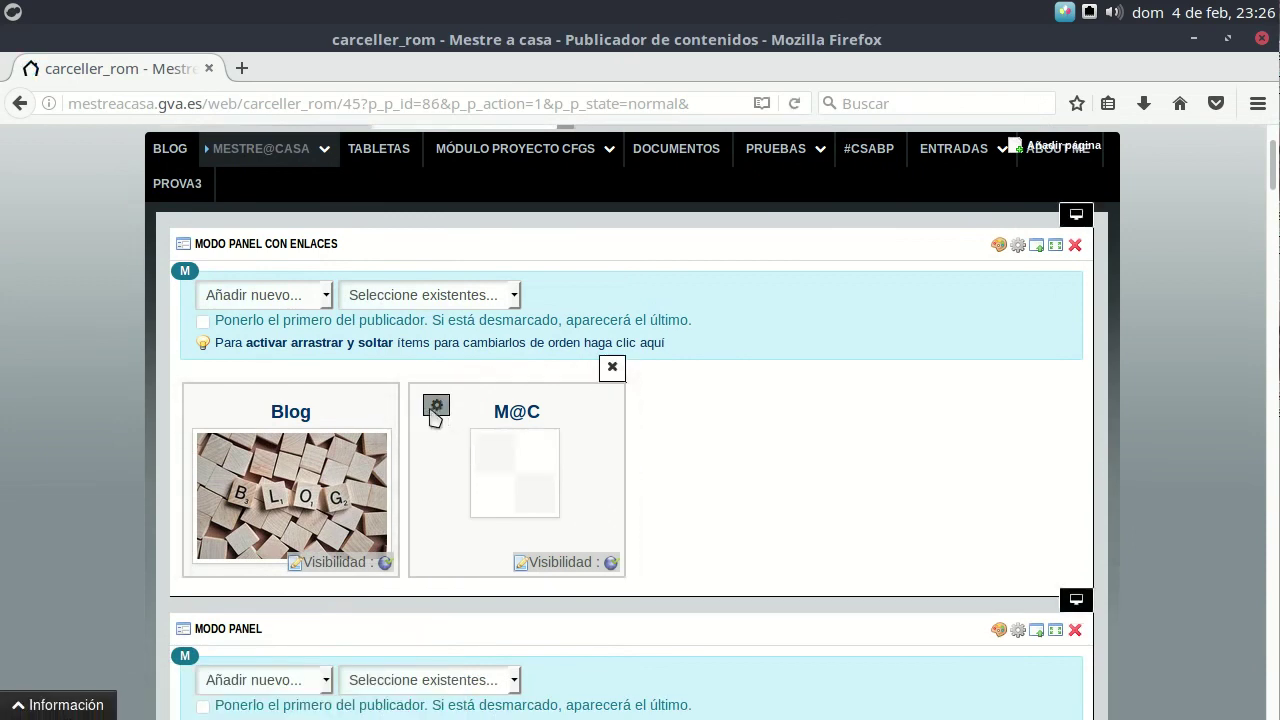
{"action": "left_click", "coordinate": [497, 303]}
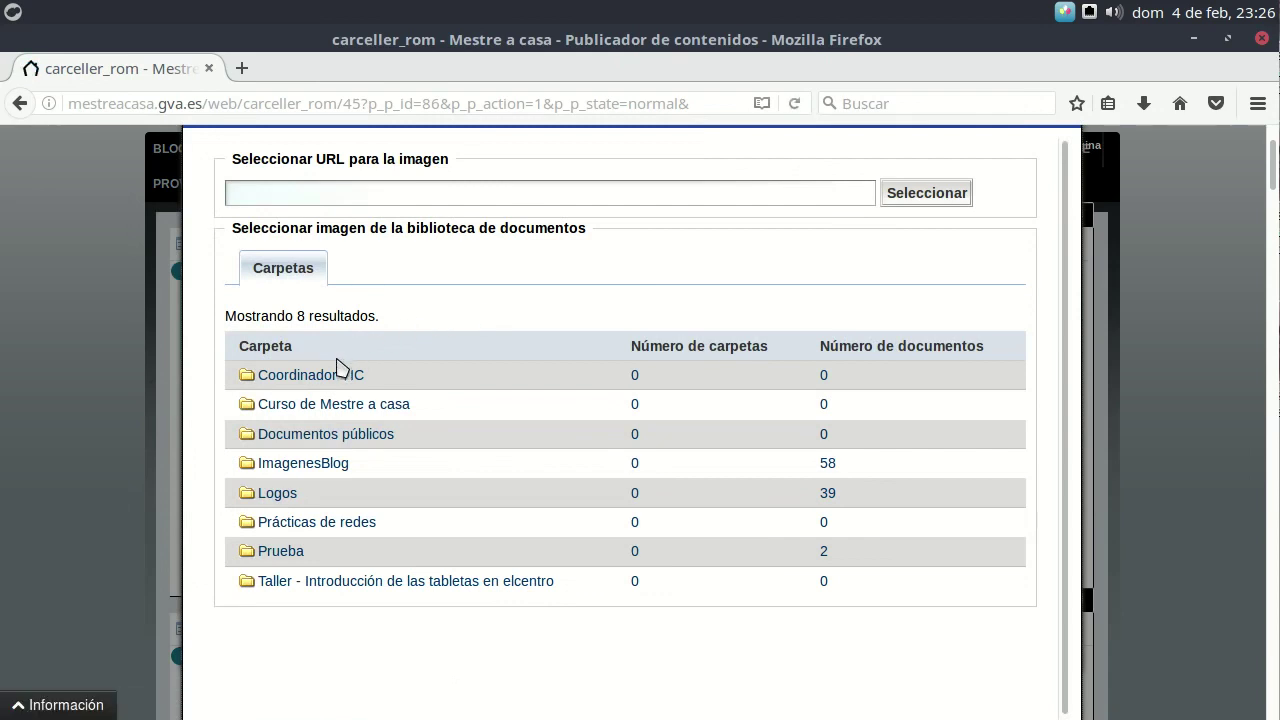
{"action": "left_click", "coordinate": [288, 503]}
{"action": "left_click_drag", "start_coordinate": [288, 503], "coordinate": [295, 503]}
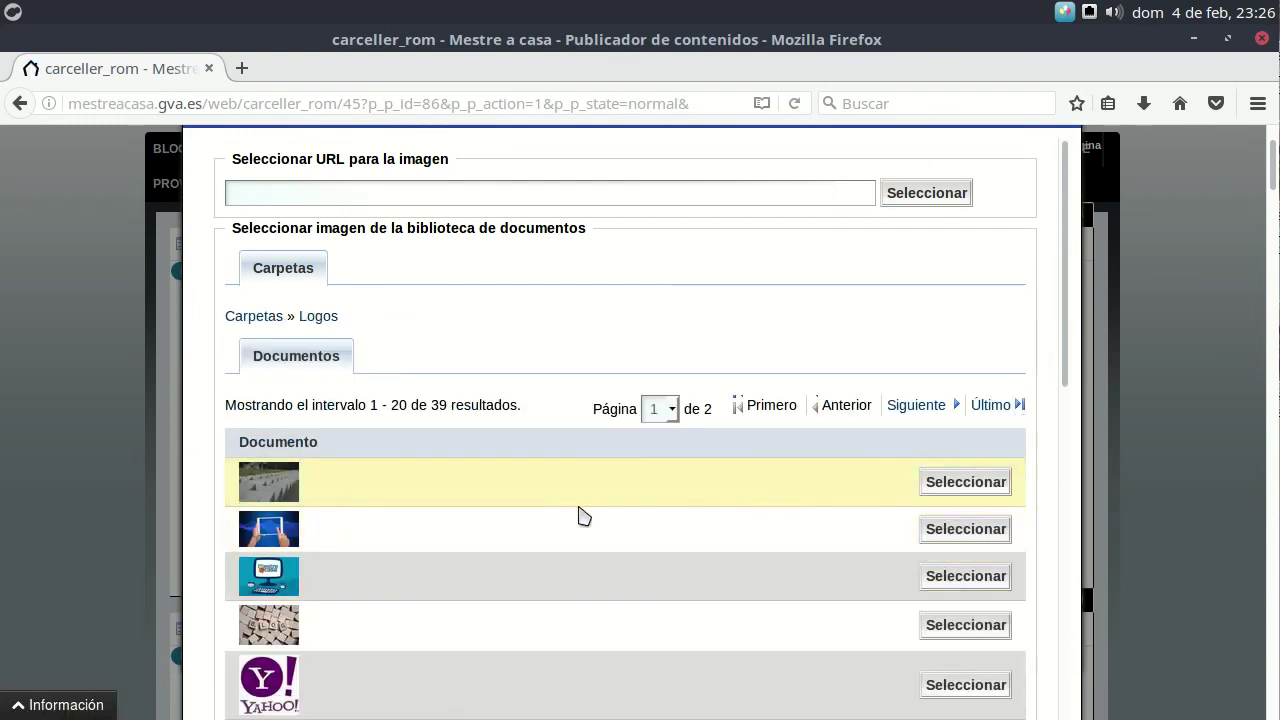
{"action": "scroll", "coordinate": [294, 477], "scroll_direction": "down", "scroll_amount": 2}
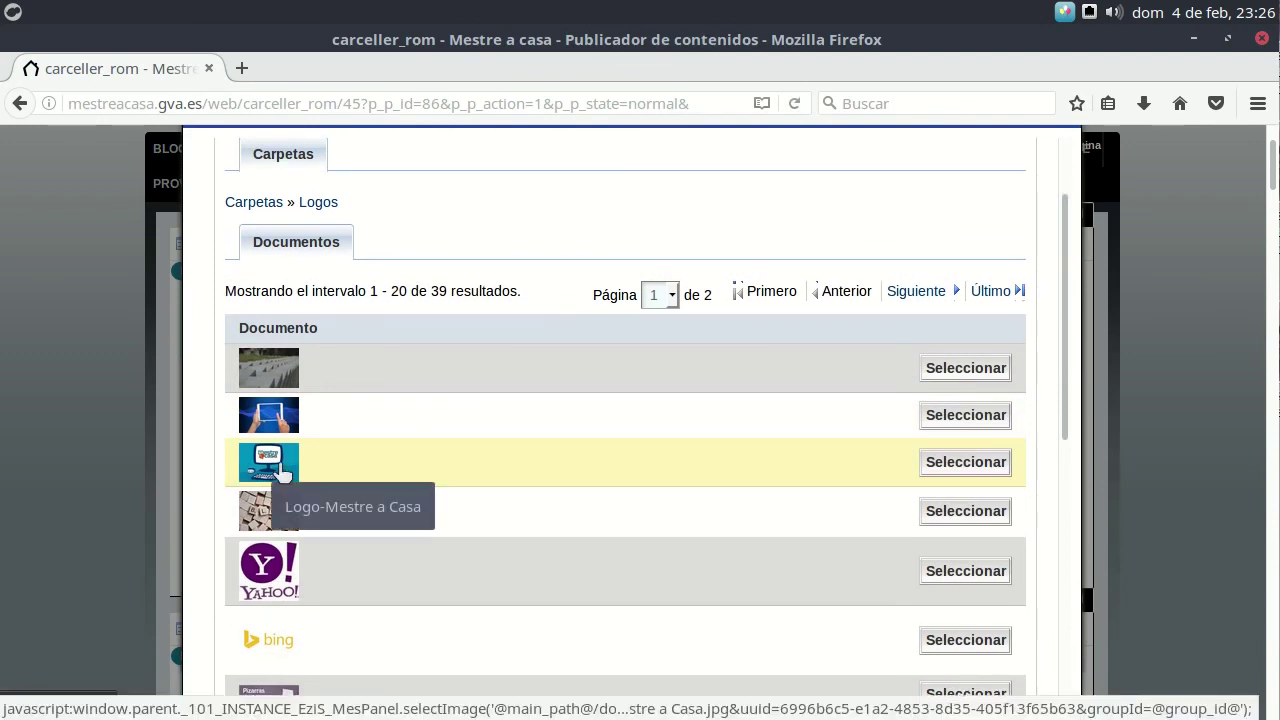
{"action": "left_click", "coordinate": [281, 471]}
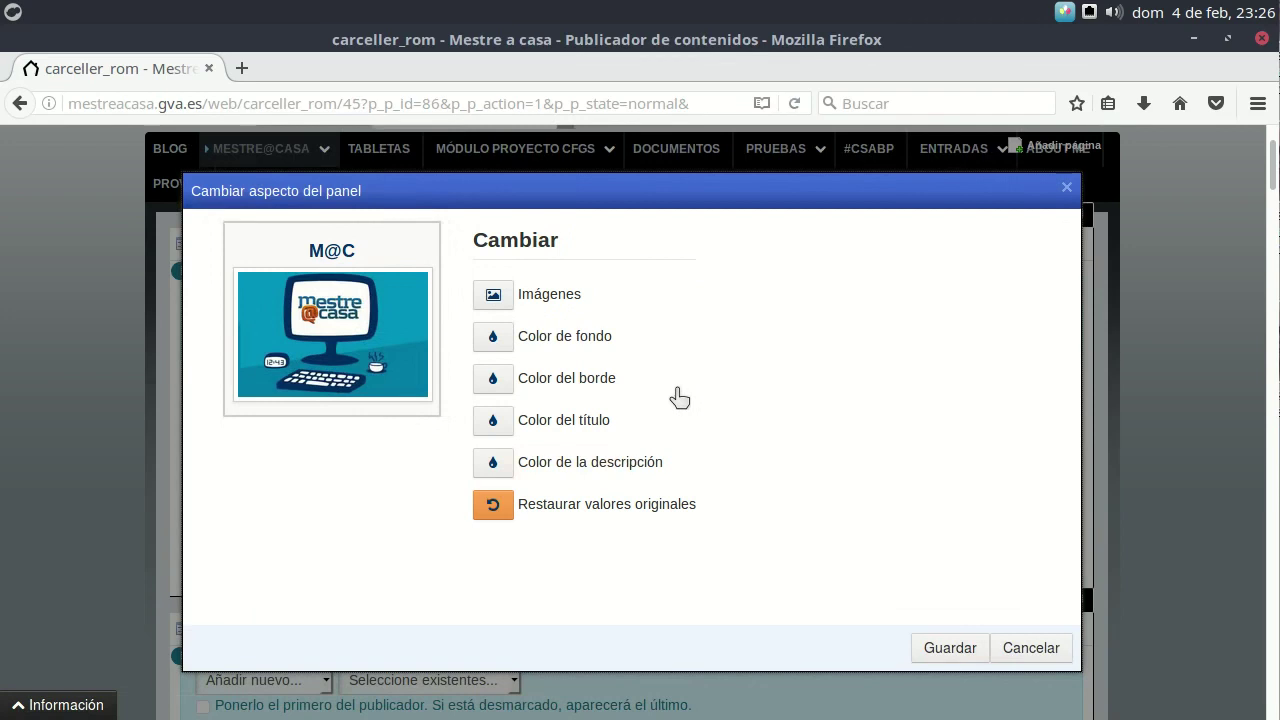
{"action": "left_click", "coordinate": [943, 650]}
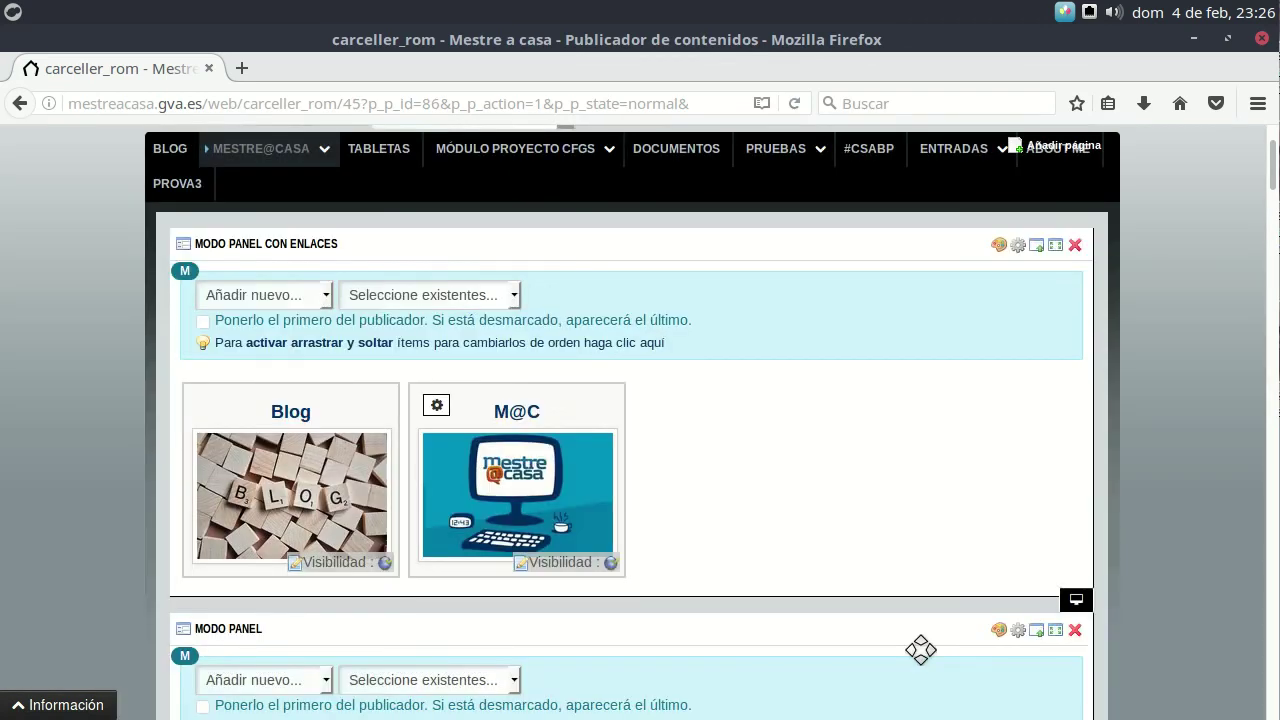
{"action": "left_click", "coordinate": [279, 296]}
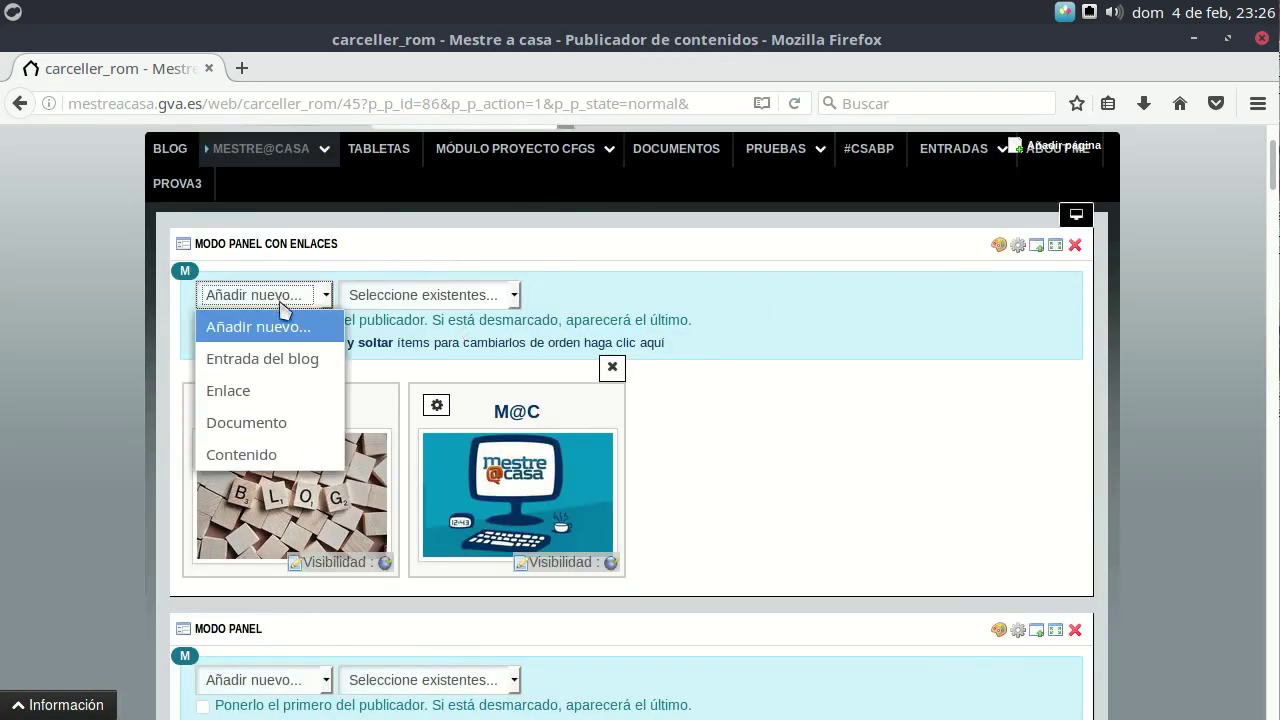
{"action": "left_click", "coordinate": [258, 392]}
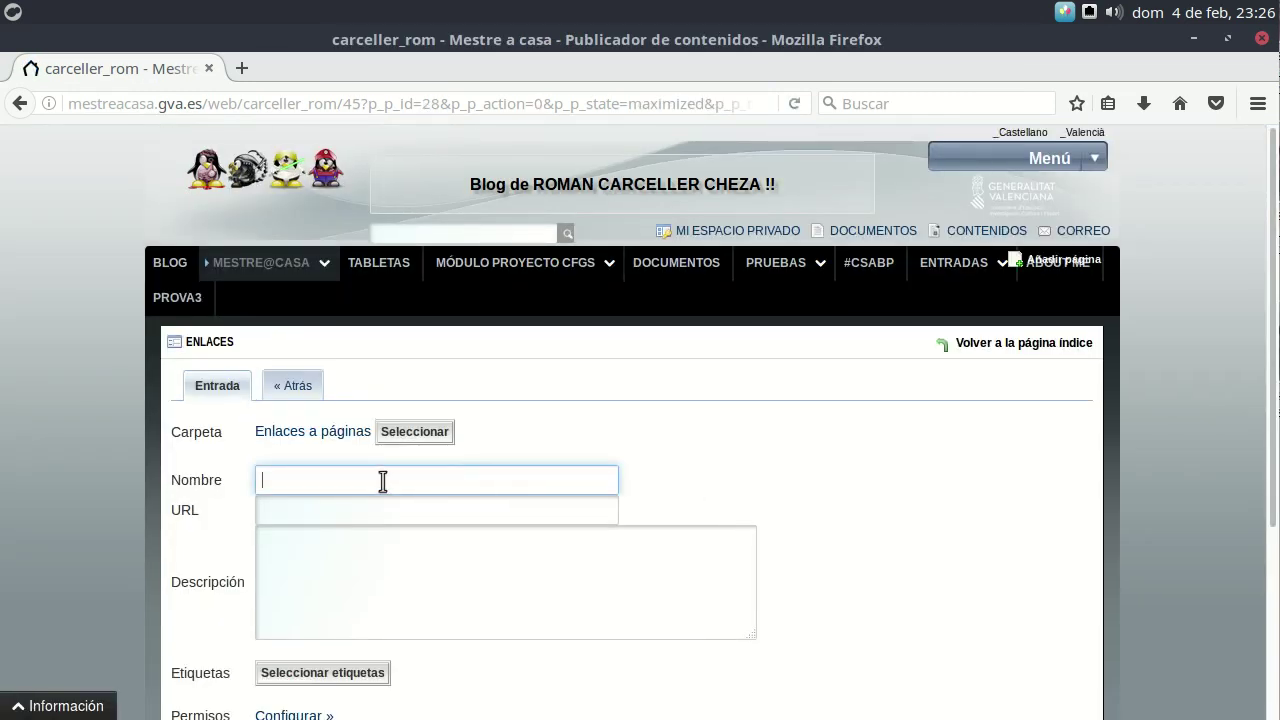
{"action": "left_click", "coordinate": [380, 481]}
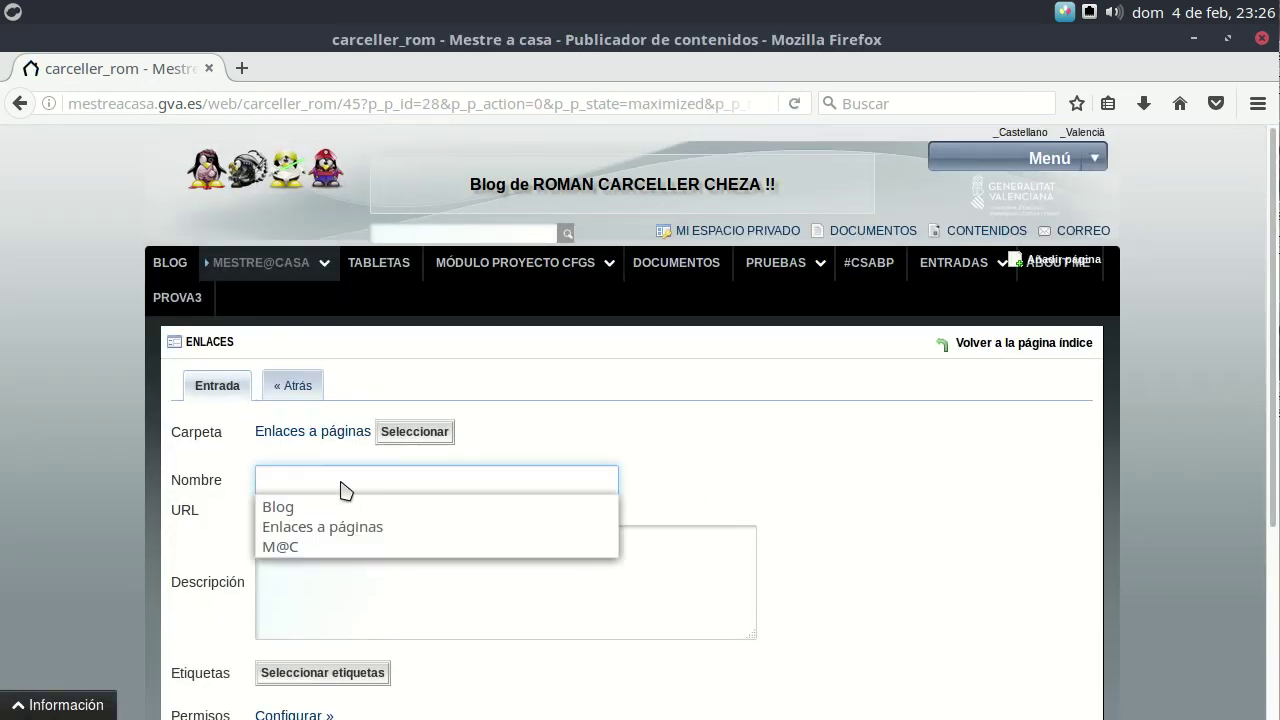
{"action": "type", "text": "Tabletas"}
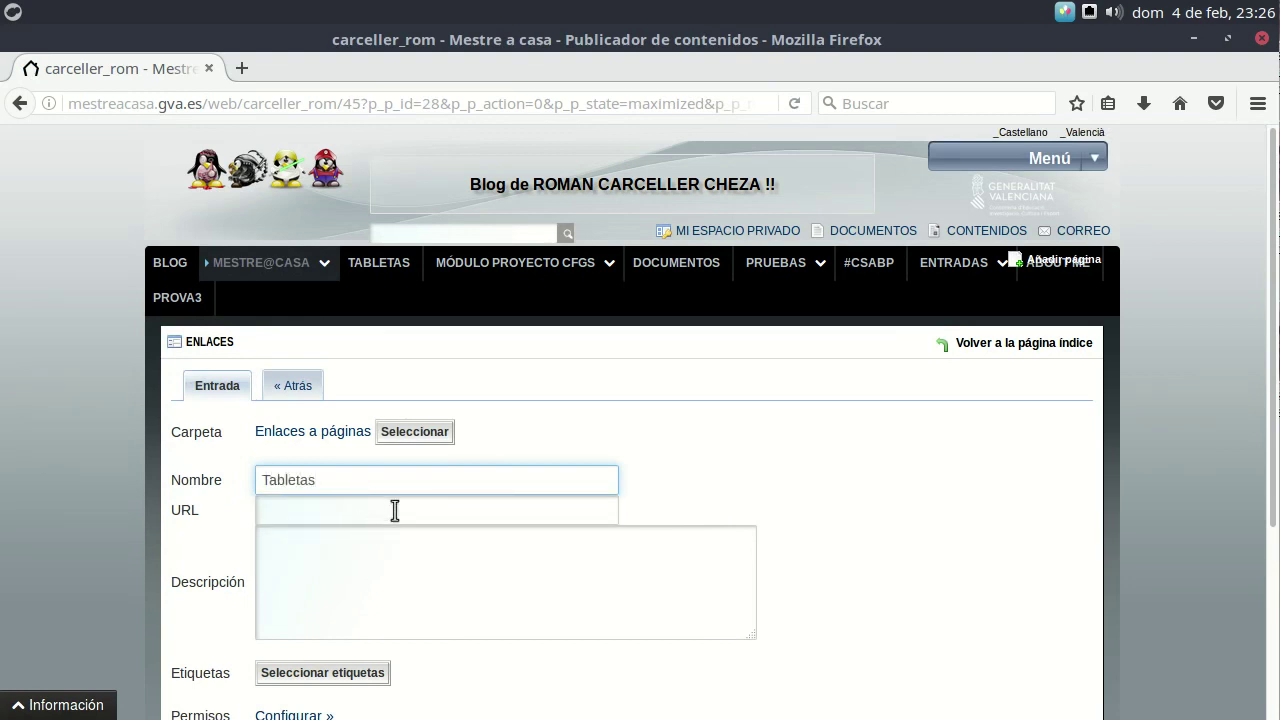
{"action": "left_click", "coordinate": [395, 510]}
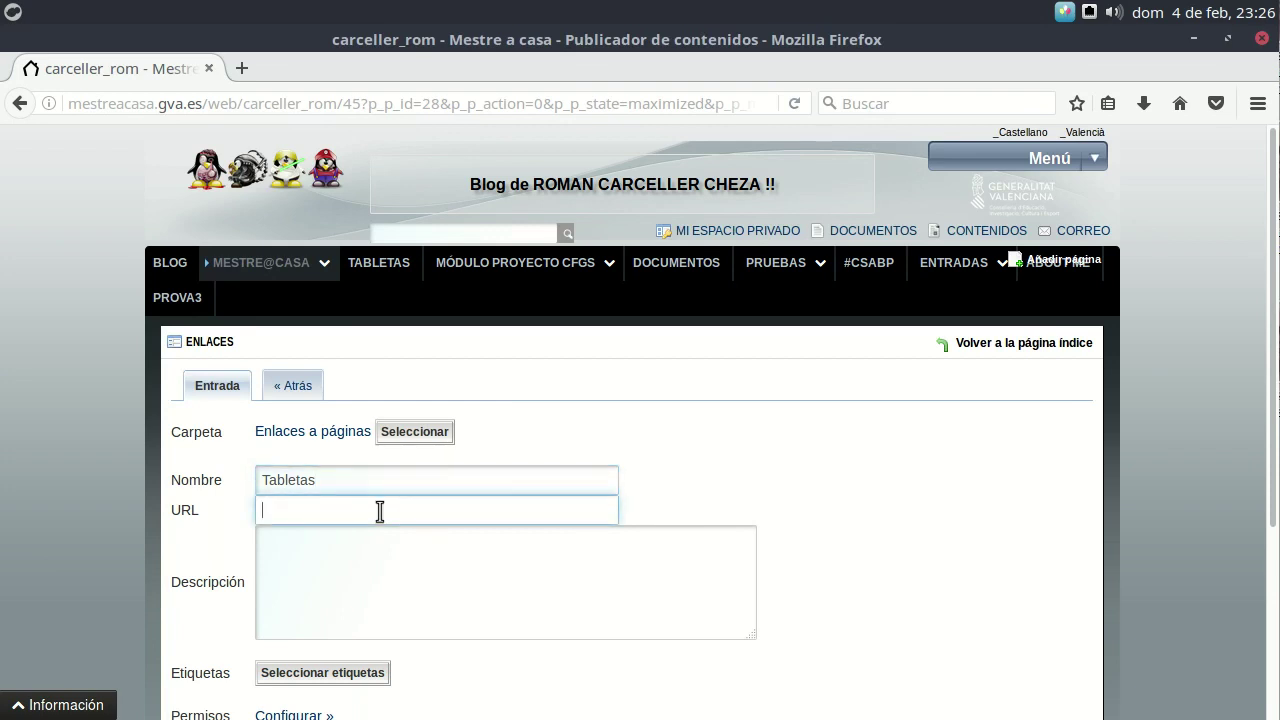
{"action": "right_click", "coordinate": [386, 271]}
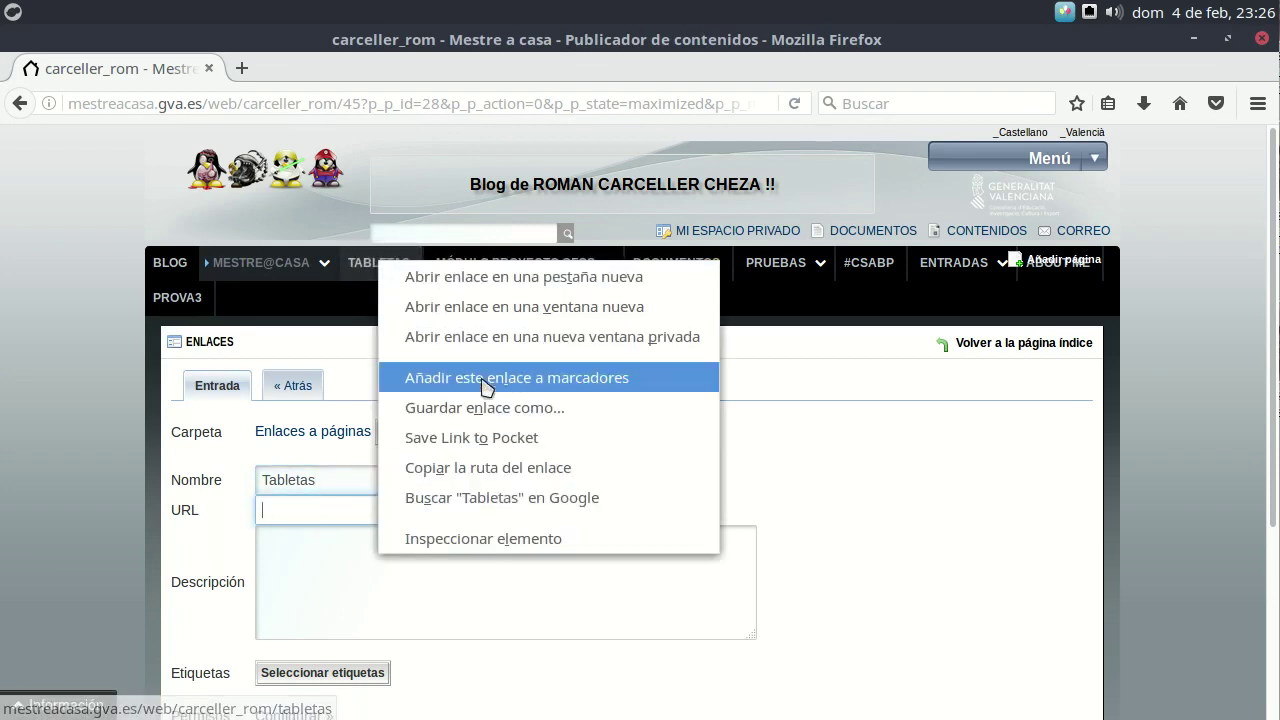
{"action": "left_click", "coordinate": [497, 467]}
{"action": "left_click", "coordinate": [328, 510]}
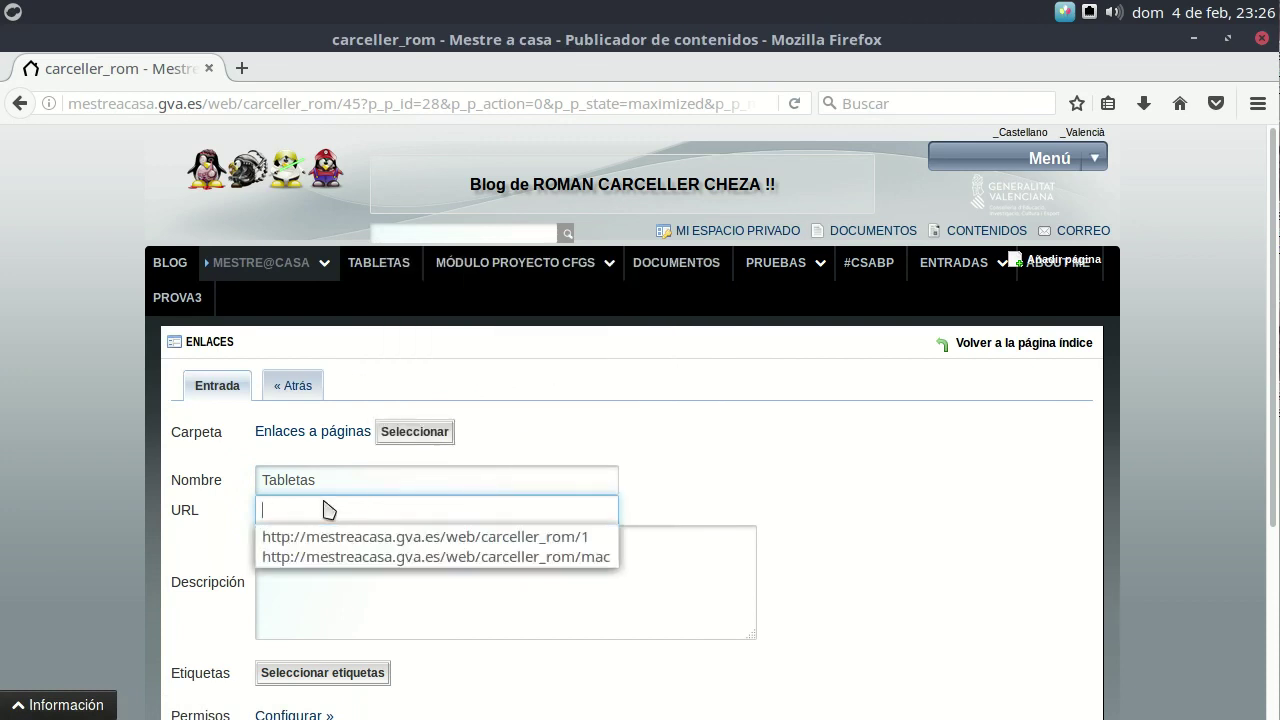
{"action": "type", "text": "http://mestreacasa.gva.es/web/carceller_rom/tabletas"}
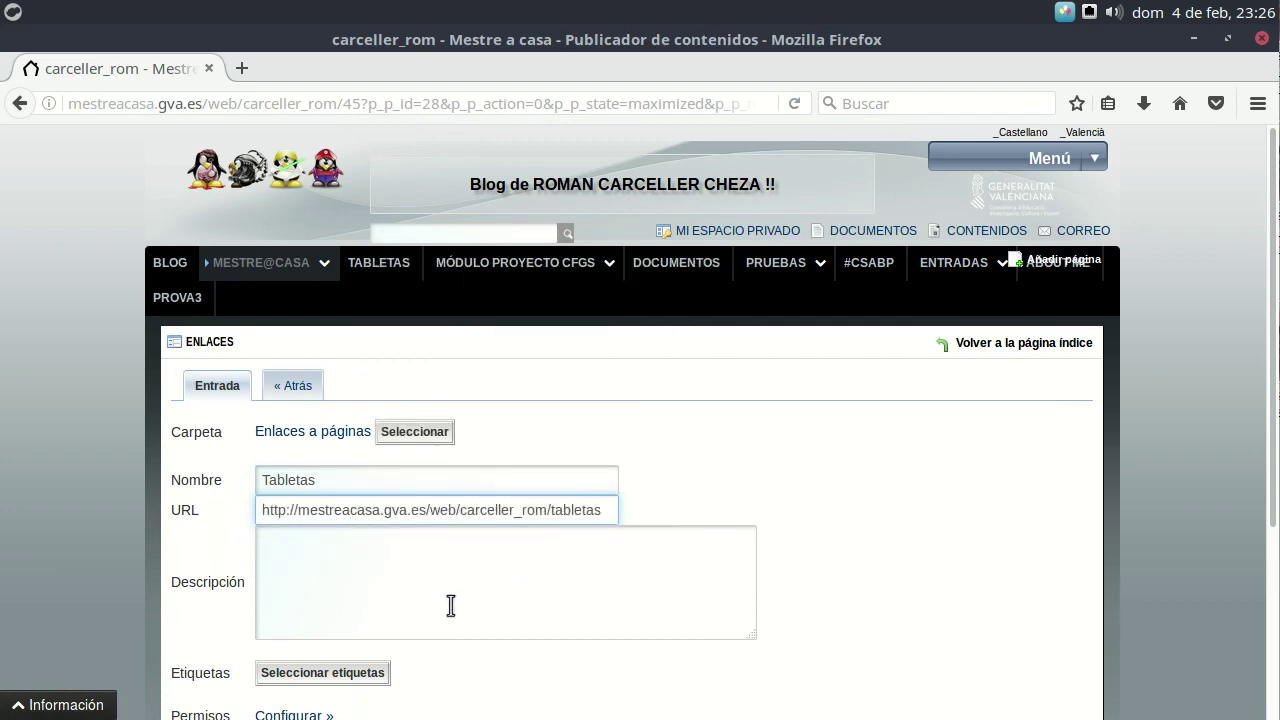
{"action": "scroll", "coordinate": [215, 530], "scroll_direction": "down", "scroll_amount": 3}
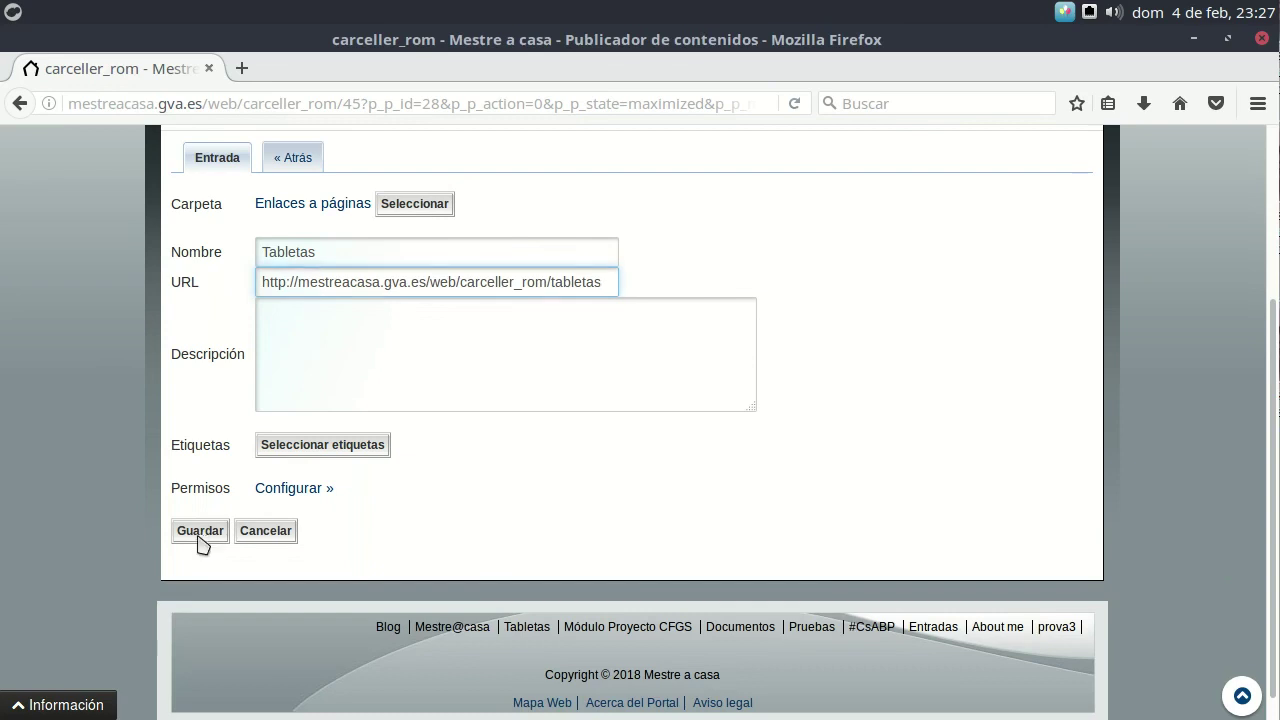
{"action": "left_click", "coordinate": [199, 535]}
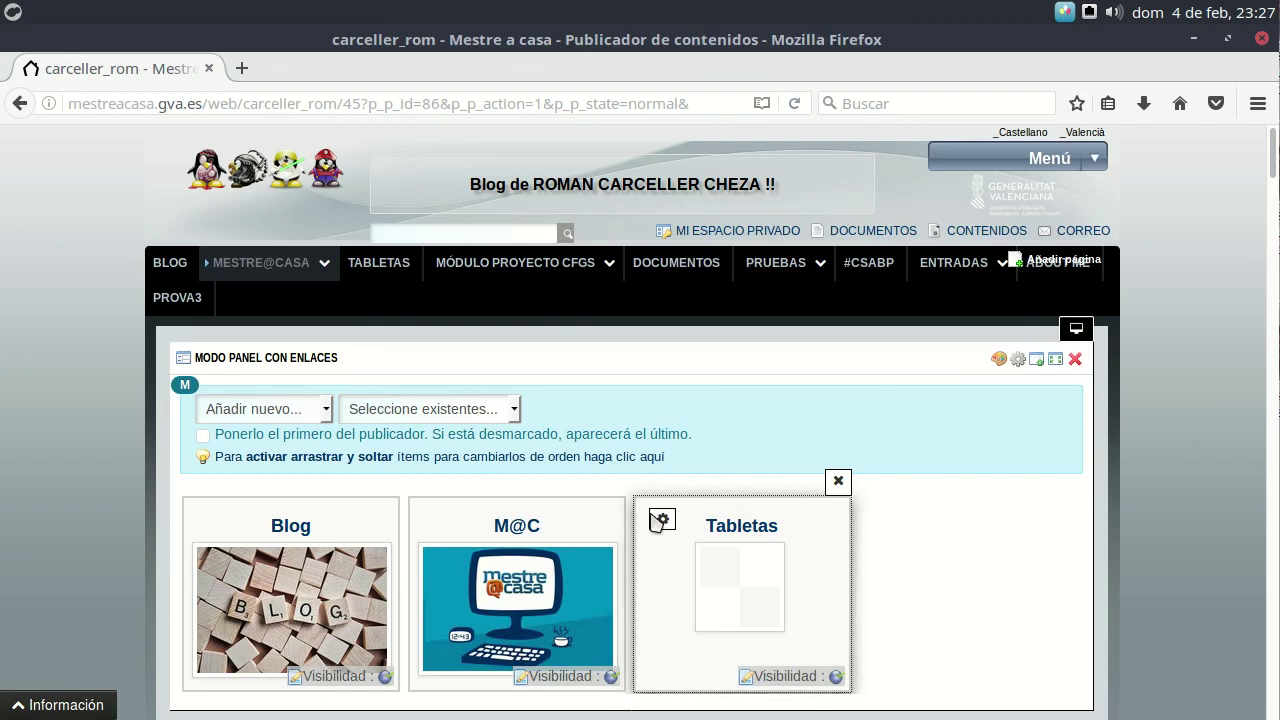
Set the Tabletas tile's image to the logo-tablet picture from the Logos folder.
{"action": "left_click", "coordinate": [660, 521]}
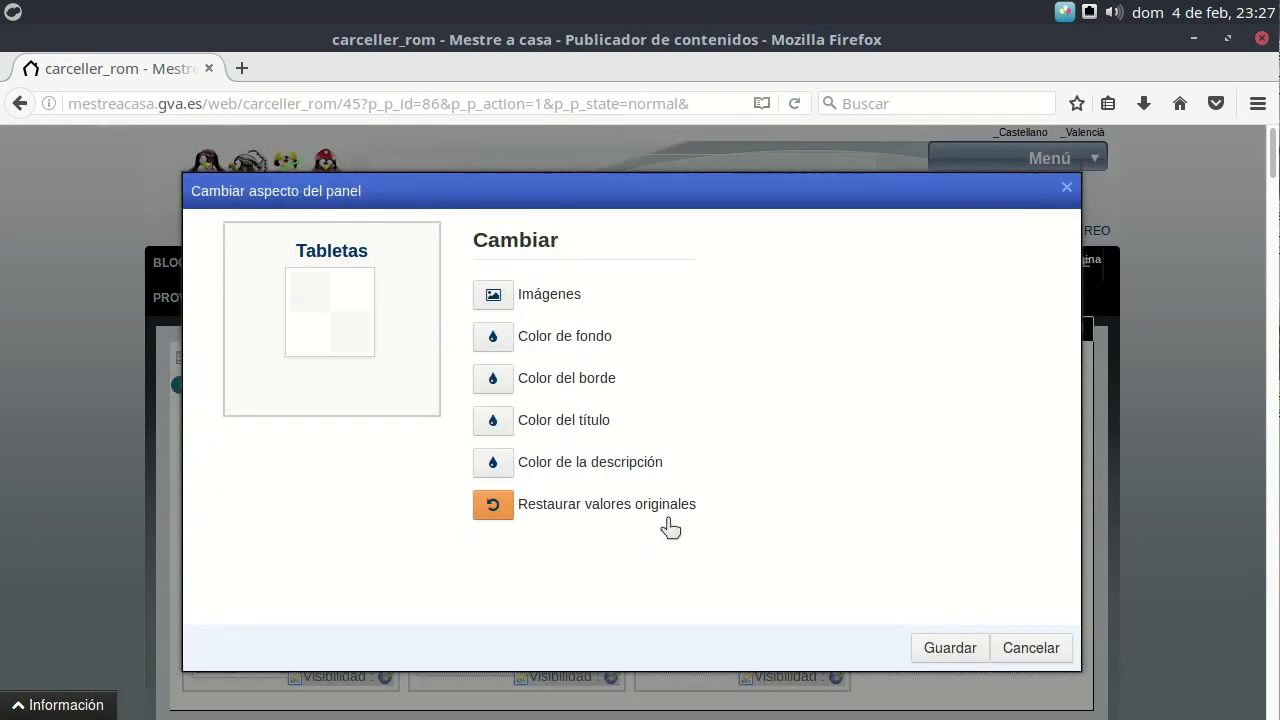
{"action": "left_click", "coordinate": [493, 295]}
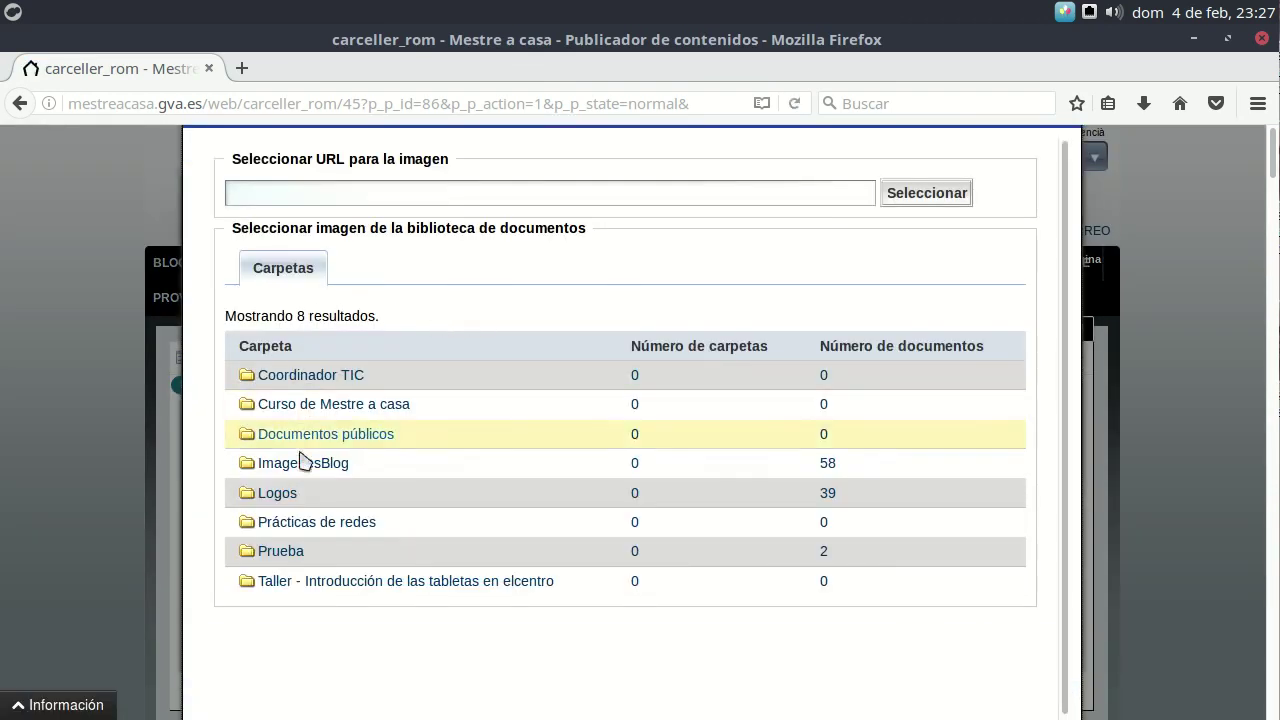
{"action": "left_click", "coordinate": [282, 495]}
{"action": "scroll", "coordinate": [412, 419], "scroll_direction": "down", "scroll_amount": 3}
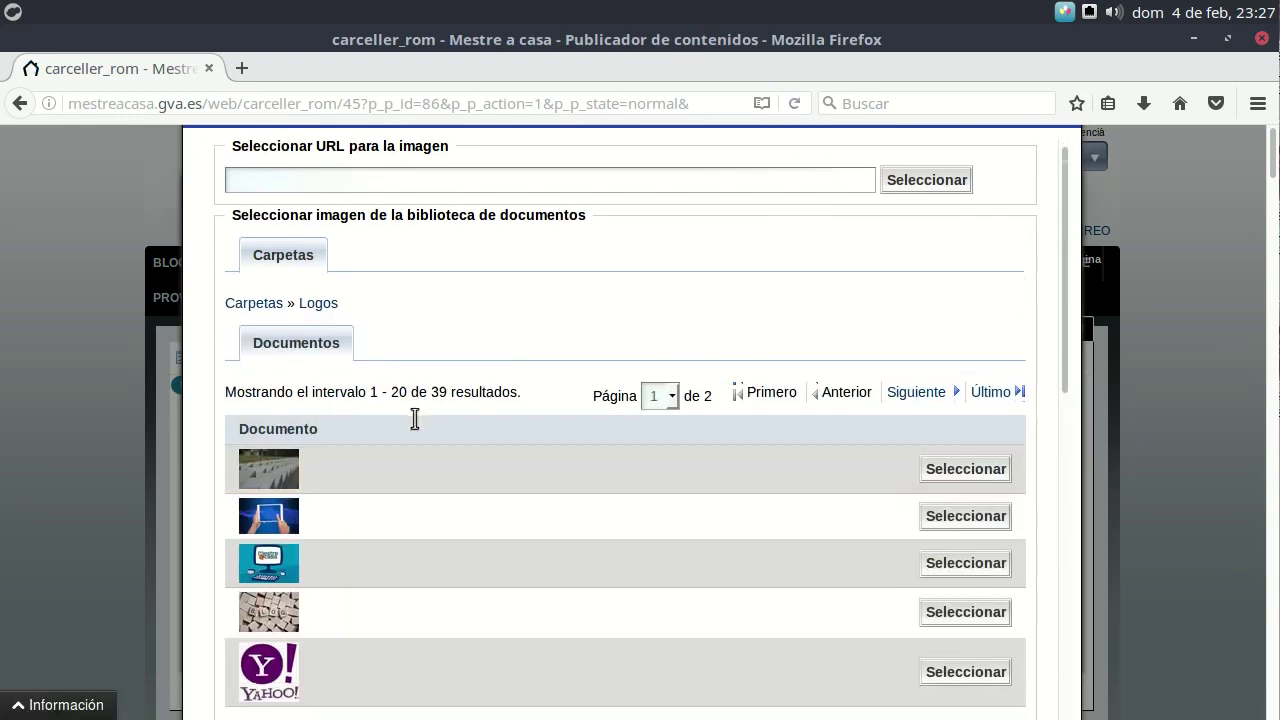
{"action": "scroll", "coordinate": [405, 418], "scroll_direction": "down", "scroll_amount": 1}
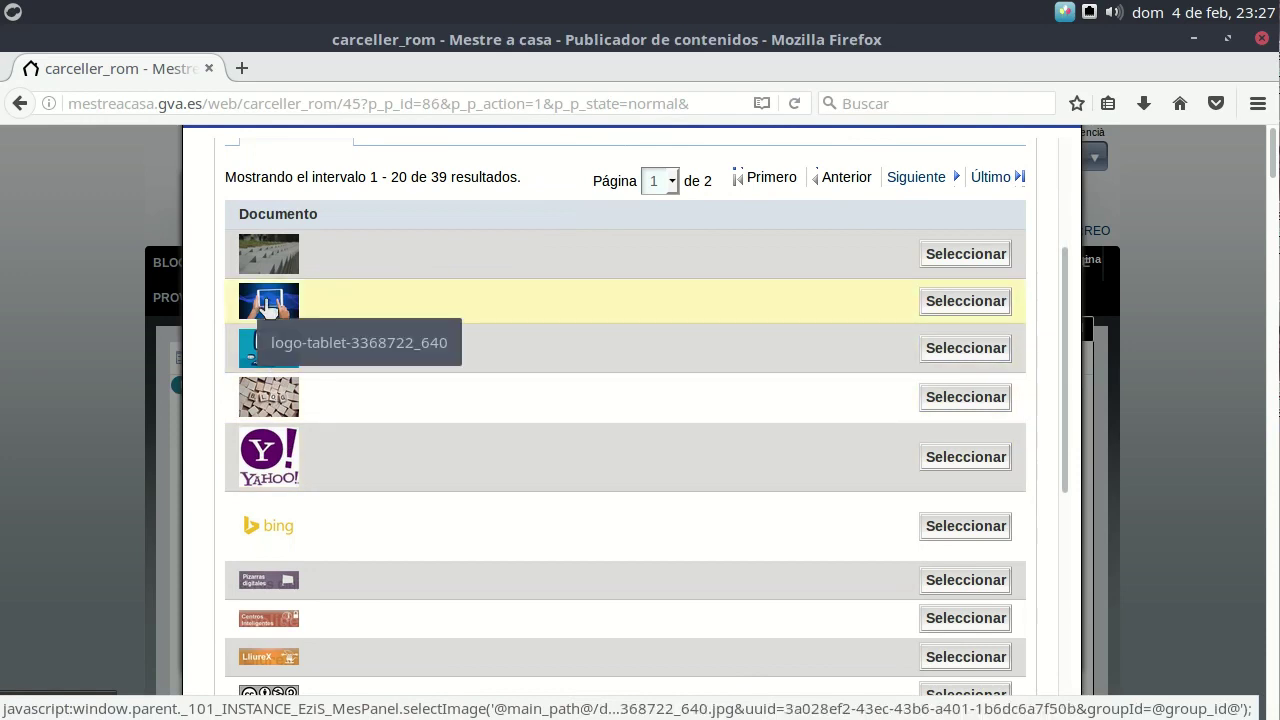
{"action": "left_click", "coordinate": [268, 310]}
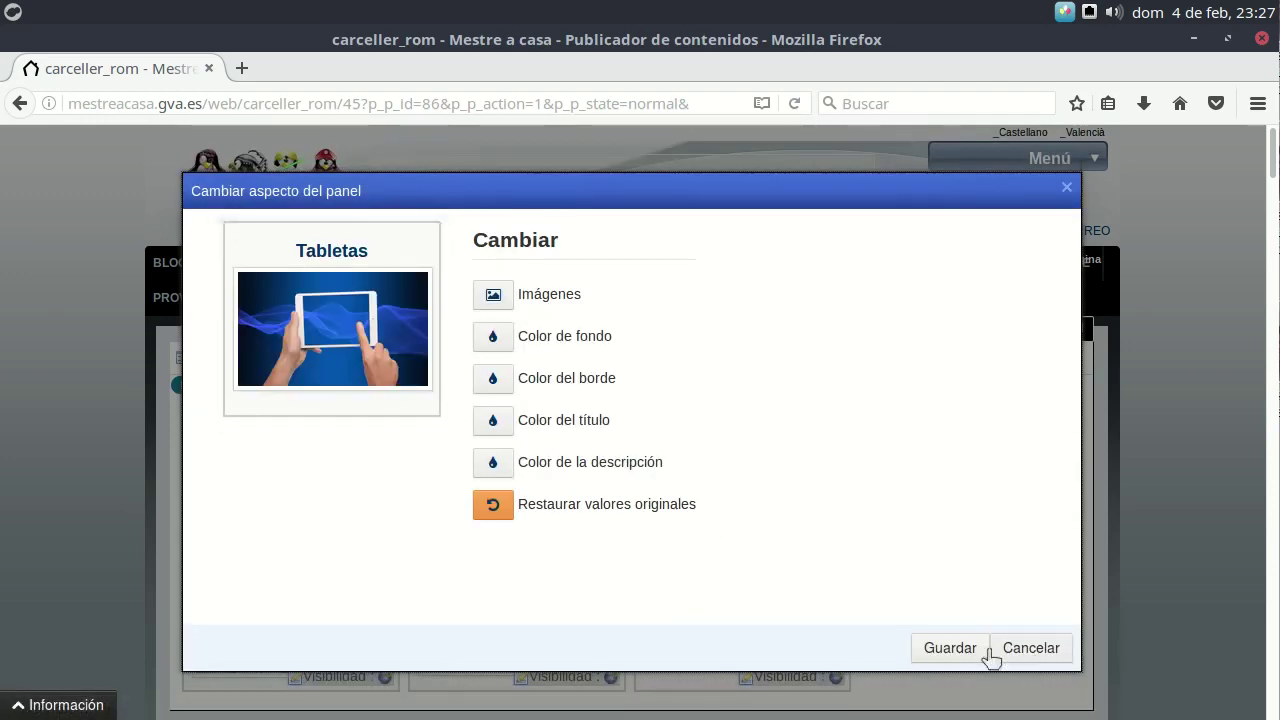
{"action": "left_click", "coordinate": [950, 648]}
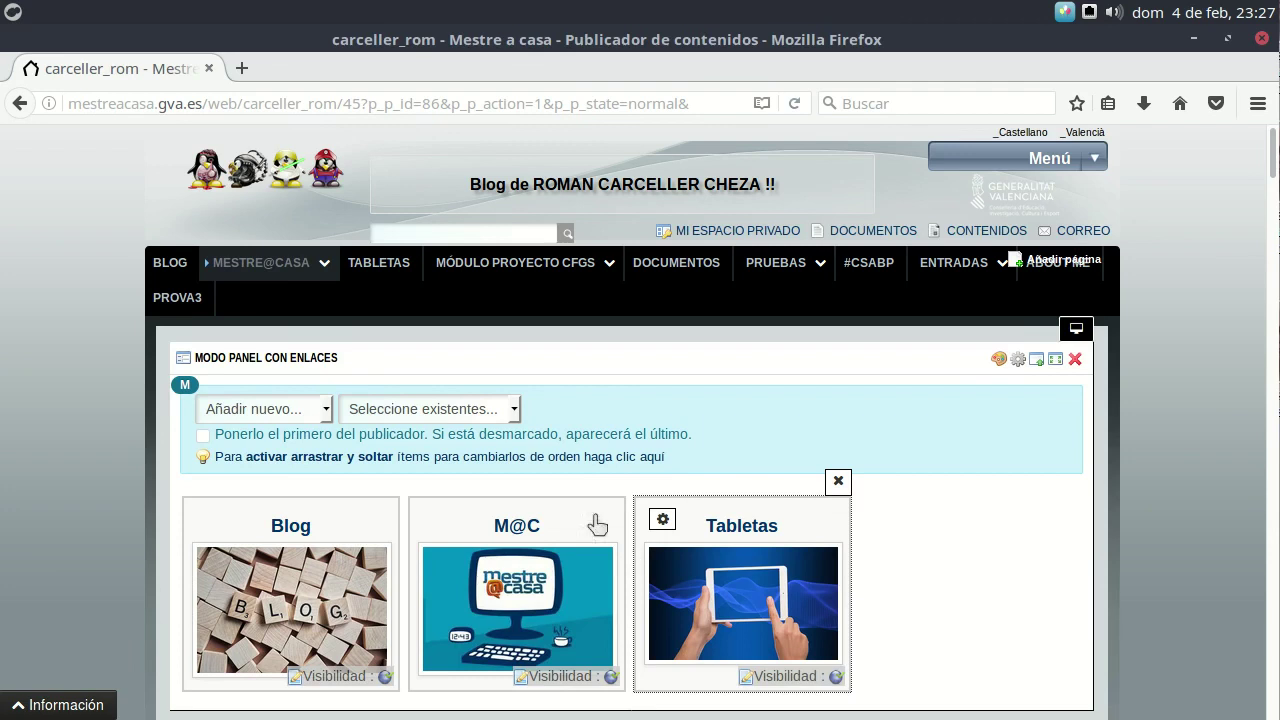
Add a link named 'About me' pointing to the owner's about.me profile URL.
{"action": "left_click", "coordinate": [276, 416]}
{"action": "left_click", "coordinate": [244, 510]}
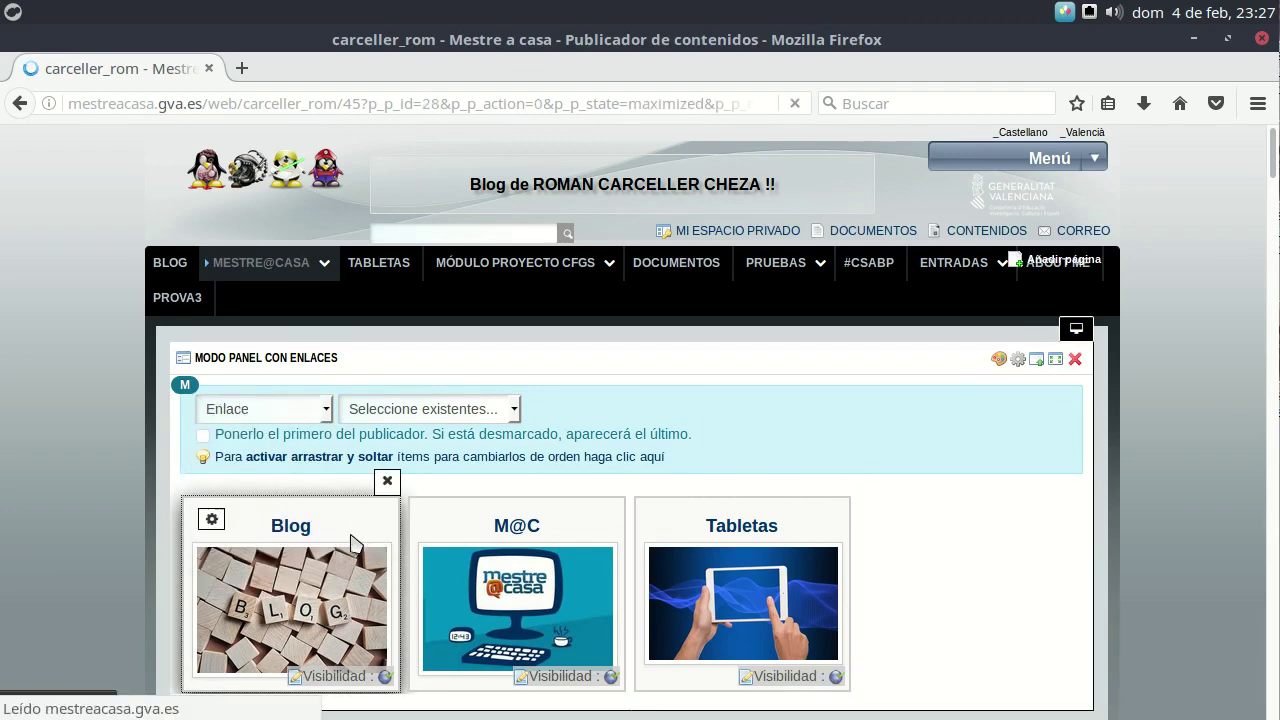
{"action": "left_click", "coordinate": [378, 480]}
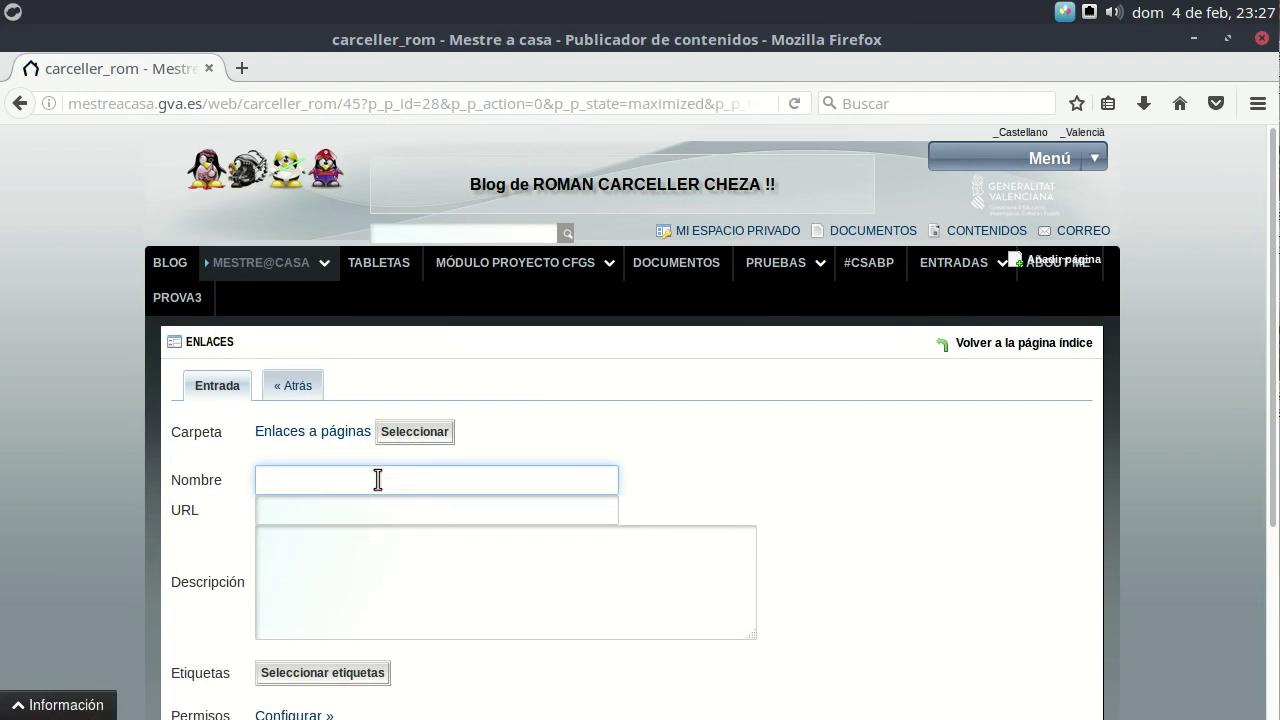
{"action": "type", "text": "About me"}
{"action": "left_click", "coordinate": [369, 509]}
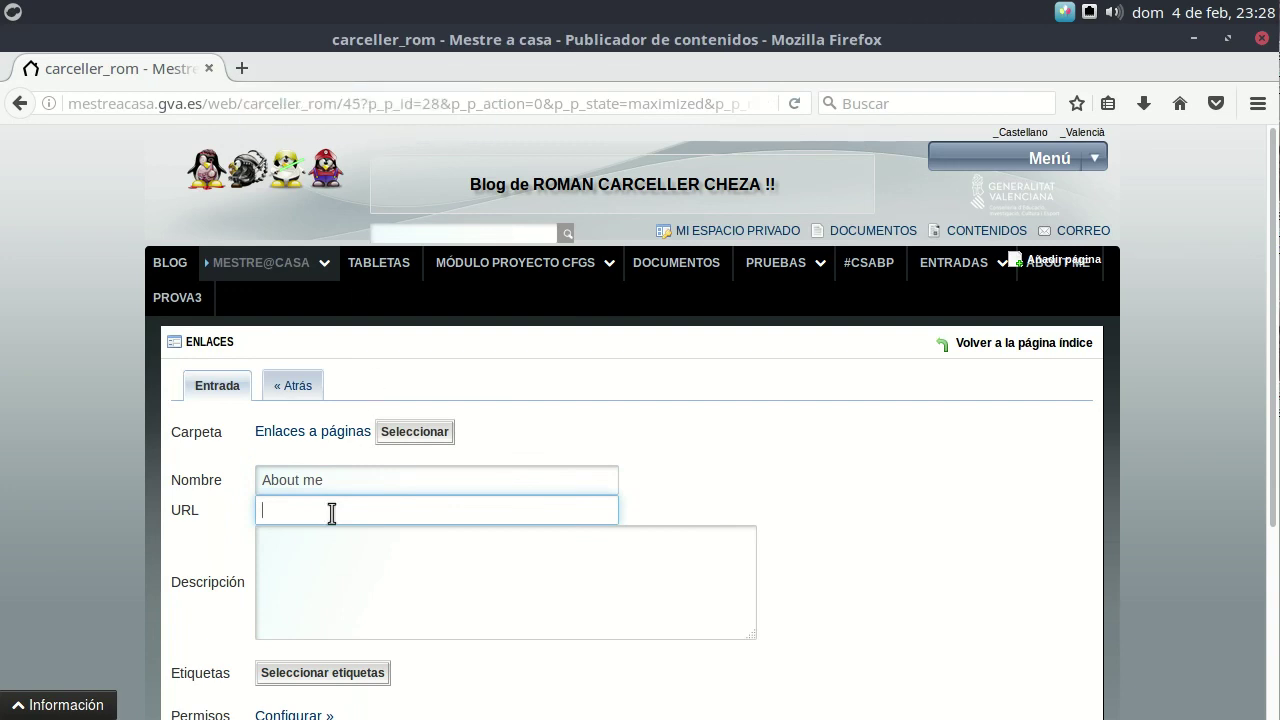
{"action": "type", "text": "http://"}
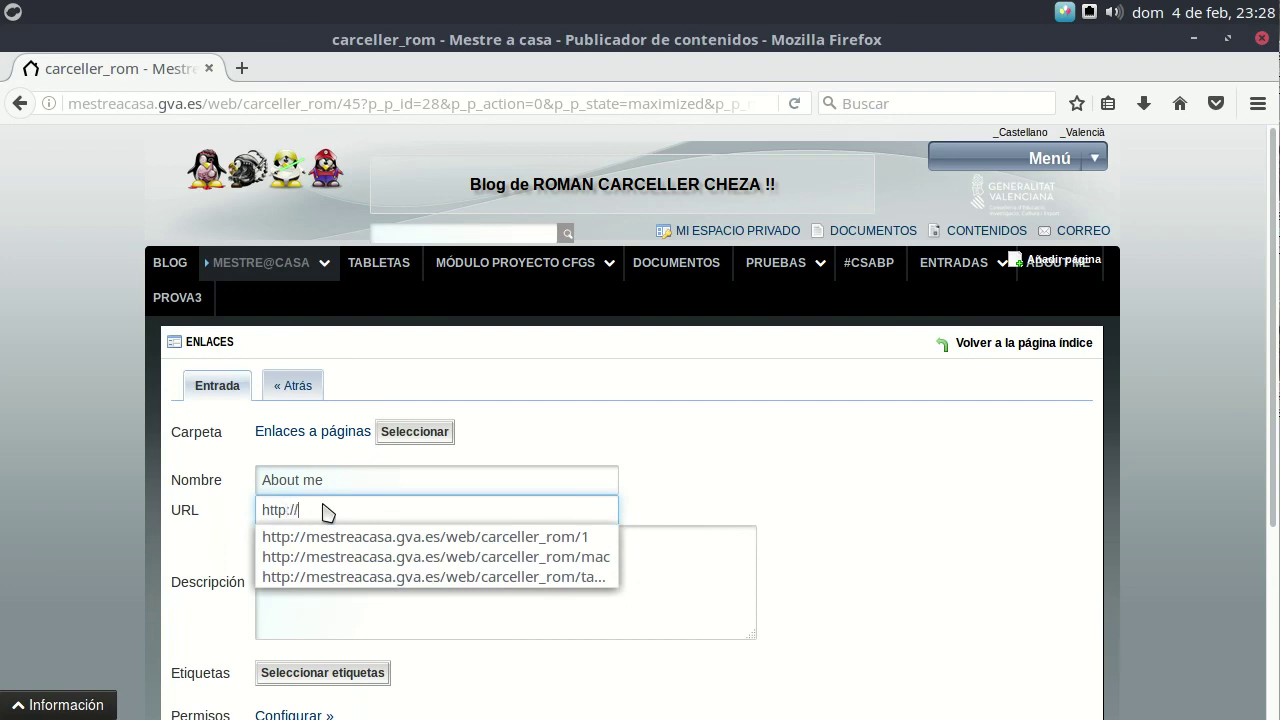
{"action": "type", "text": "about.me/romancarceller"}
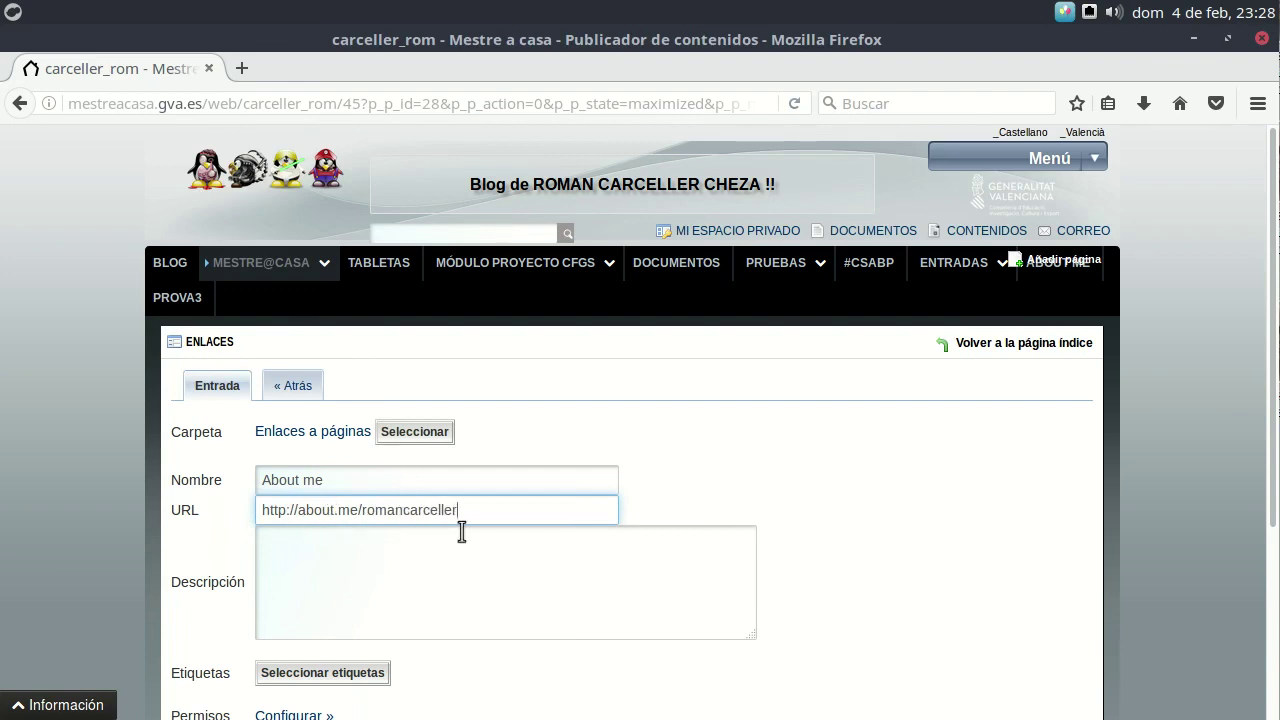
{"action": "scroll", "coordinate": [444, 636], "scroll_direction": "down", "scroll_amount": 3}
{"action": "left_click", "coordinate": [200, 588]}
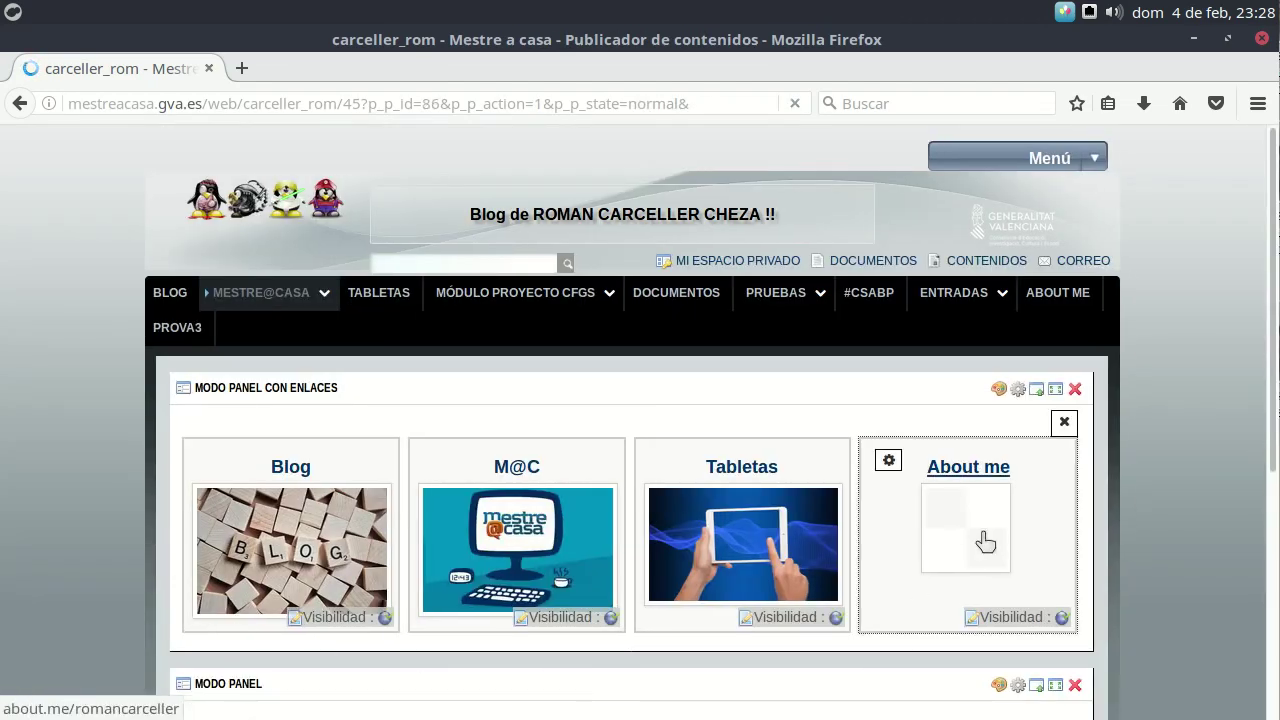
Give the About me tile the grey steps photo, the first image in the Logos folder.
{"action": "left_click", "coordinate": [888, 460]}
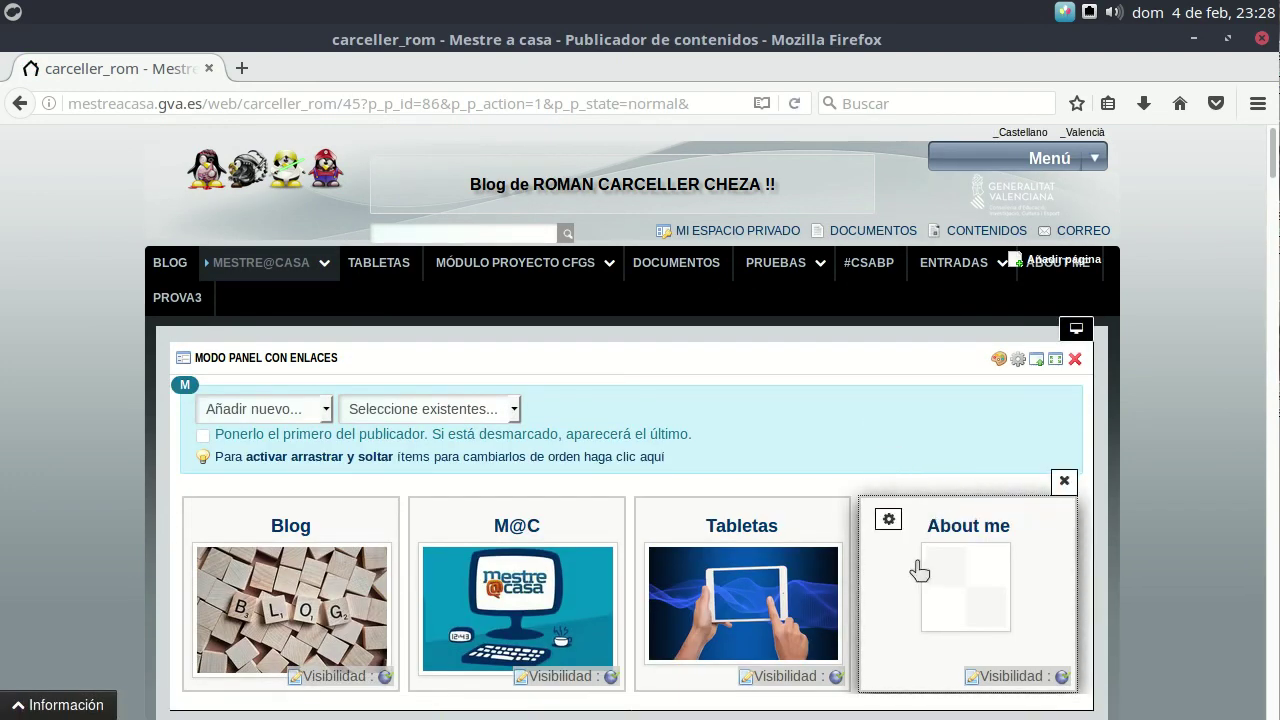
{"action": "left_click", "coordinate": [888, 520]}
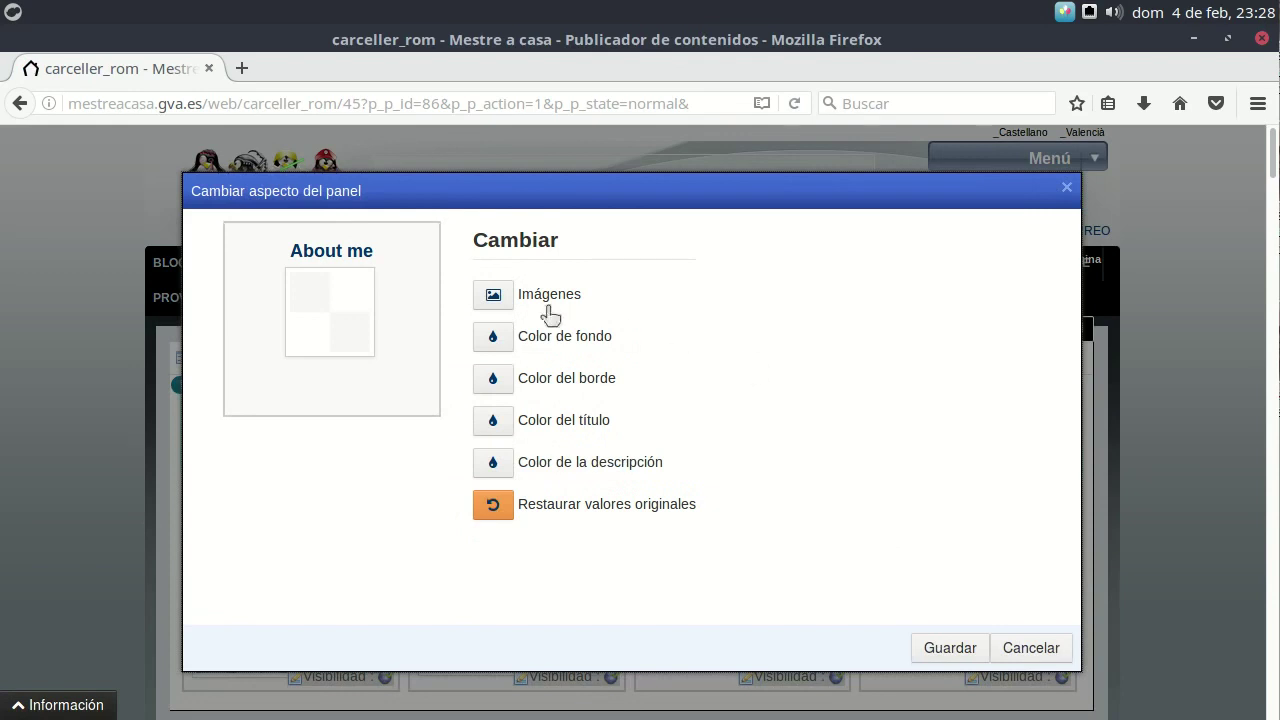
{"action": "left_click", "coordinate": [497, 298]}
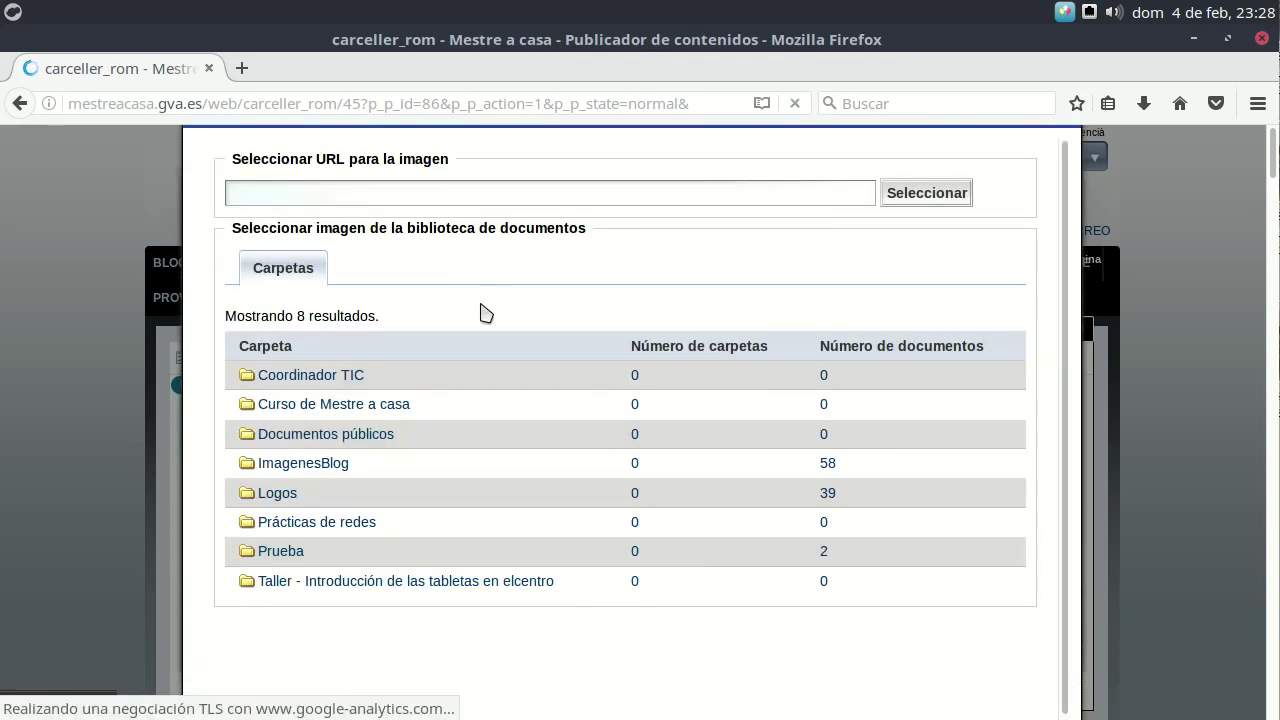
{"action": "left_click", "coordinate": [276, 495]}
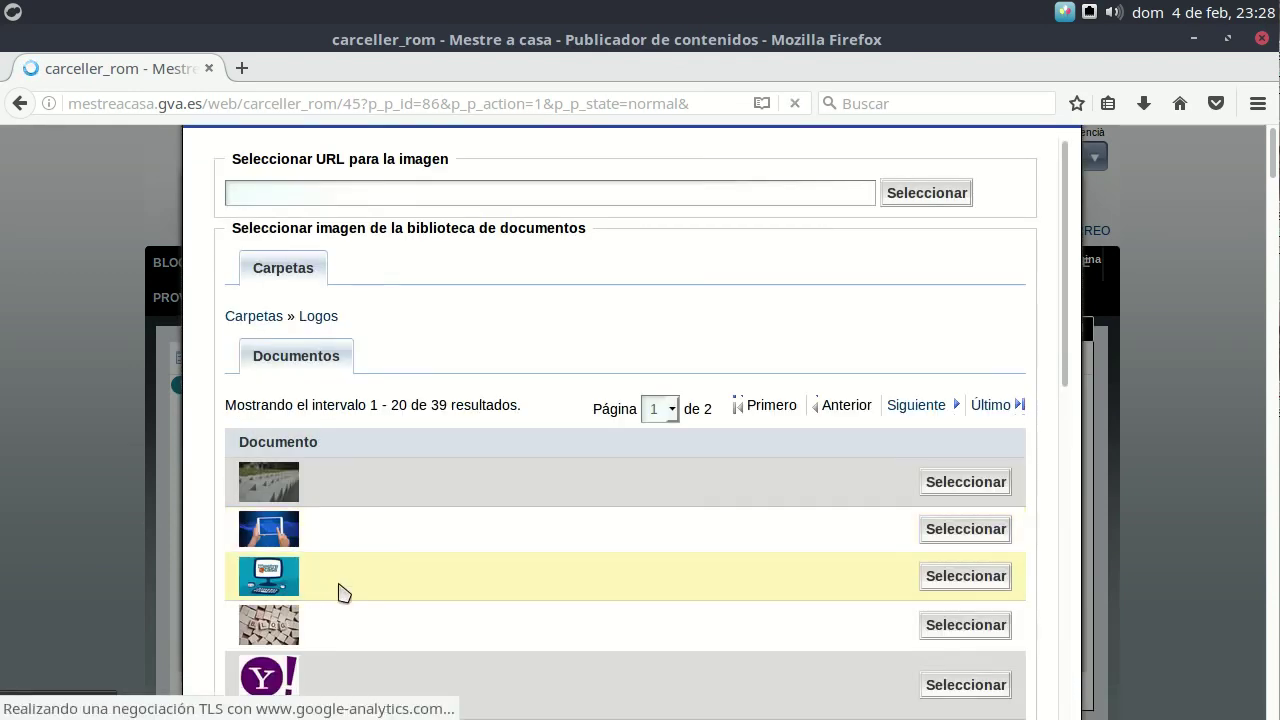
{"action": "scroll", "coordinate": [338, 494], "scroll_direction": "down", "scroll_amount": 3}
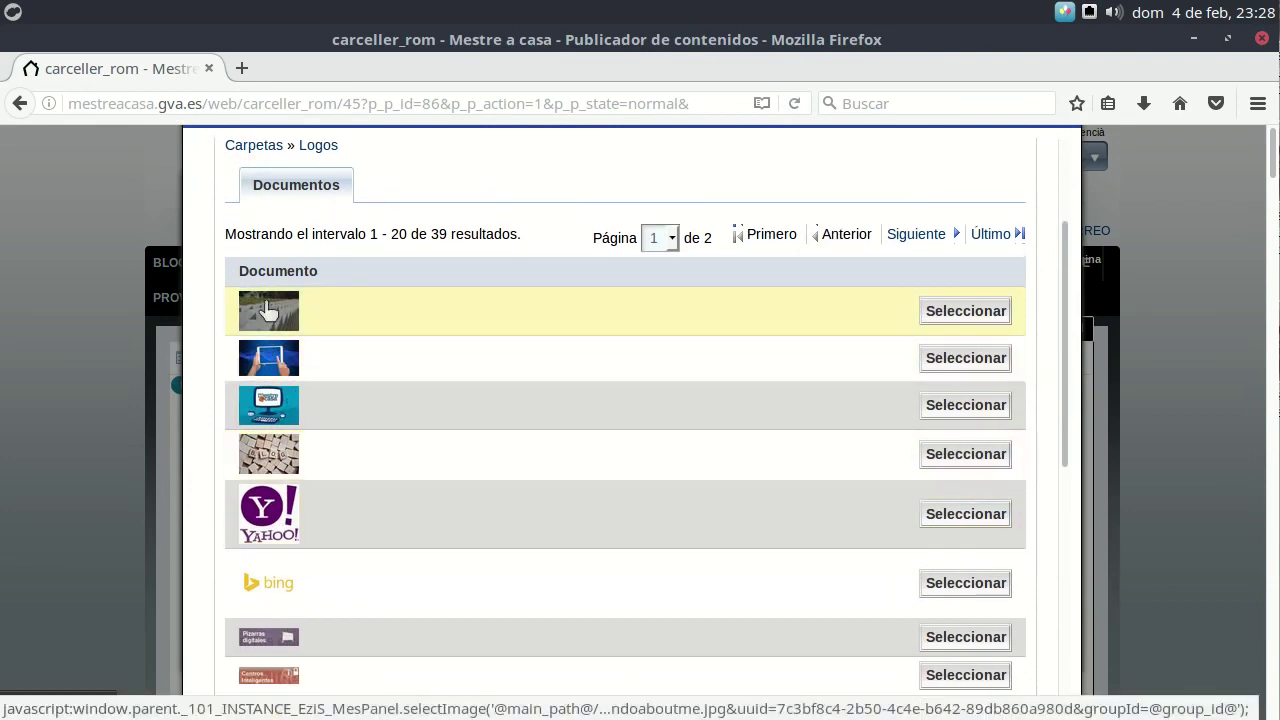
{"action": "left_click", "coordinate": [268, 311]}
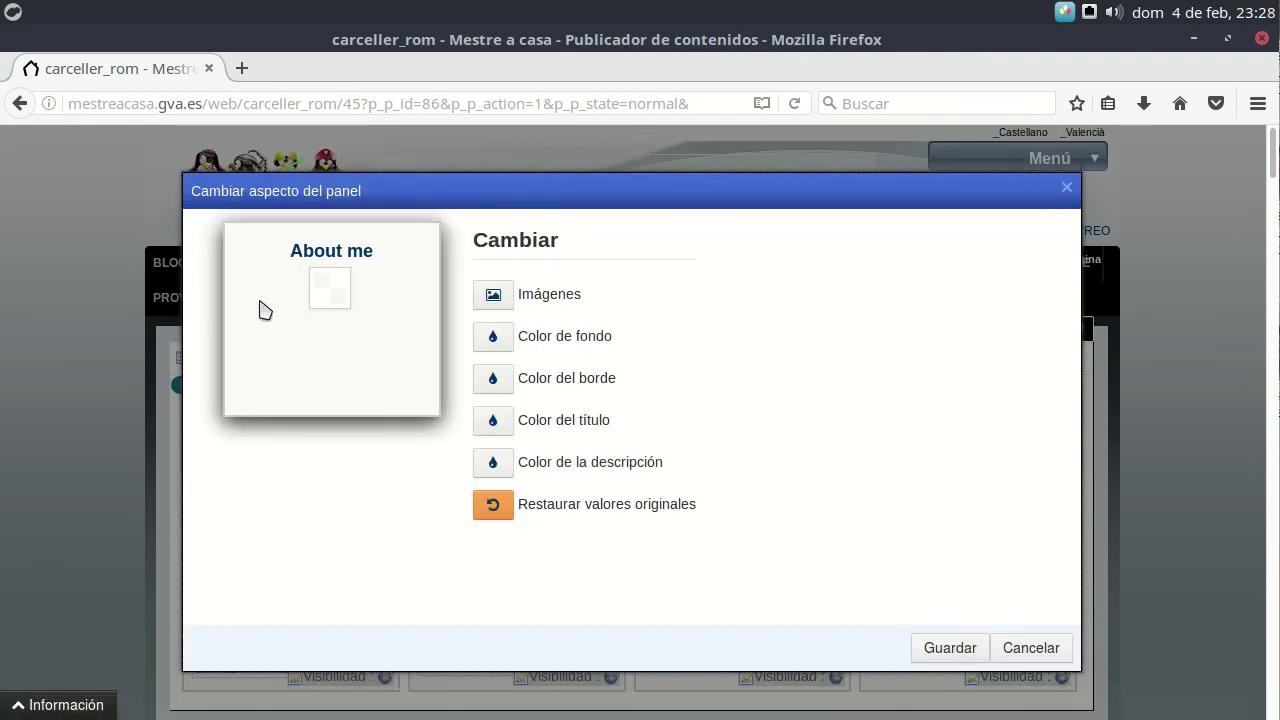
{"action": "left_click", "coordinate": [935, 650]}
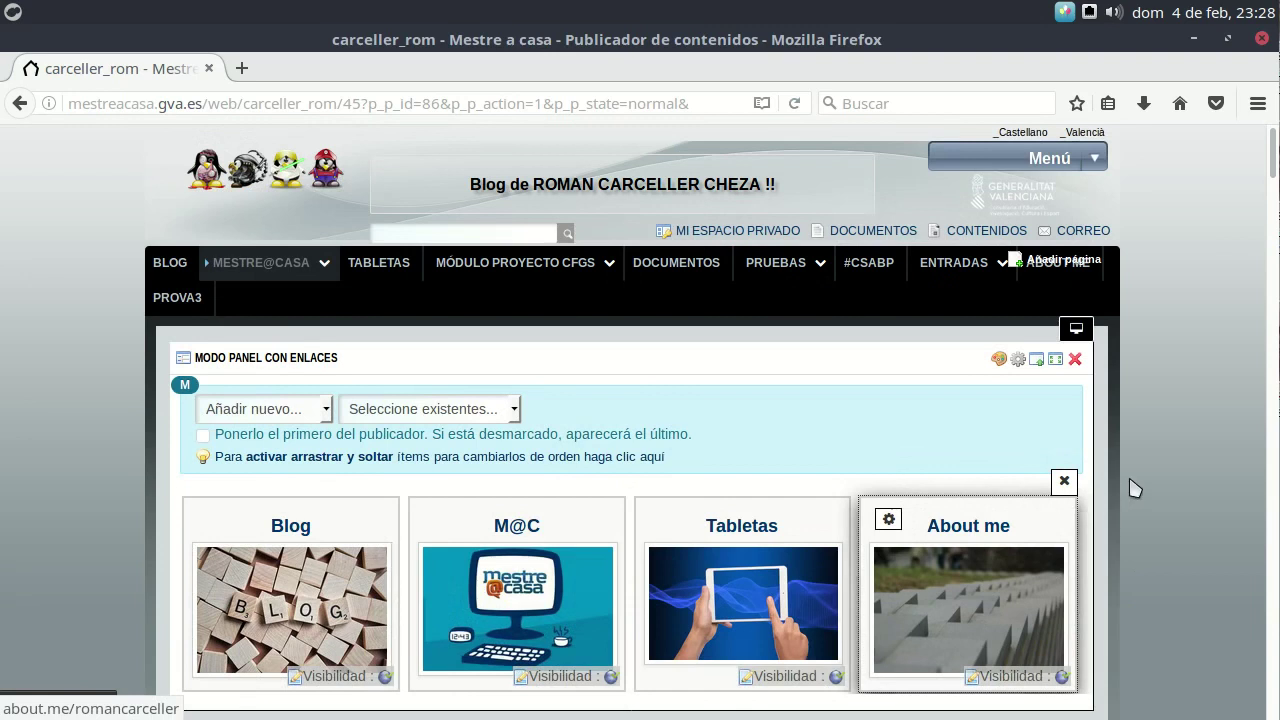
{"action": "scroll", "coordinate": [1140, 478], "scroll_direction": "down", "scroll_amount": 2}
{"action": "scroll", "coordinate": [1140, 465], "scroll_direction": "down", "scroll_amount": 1}
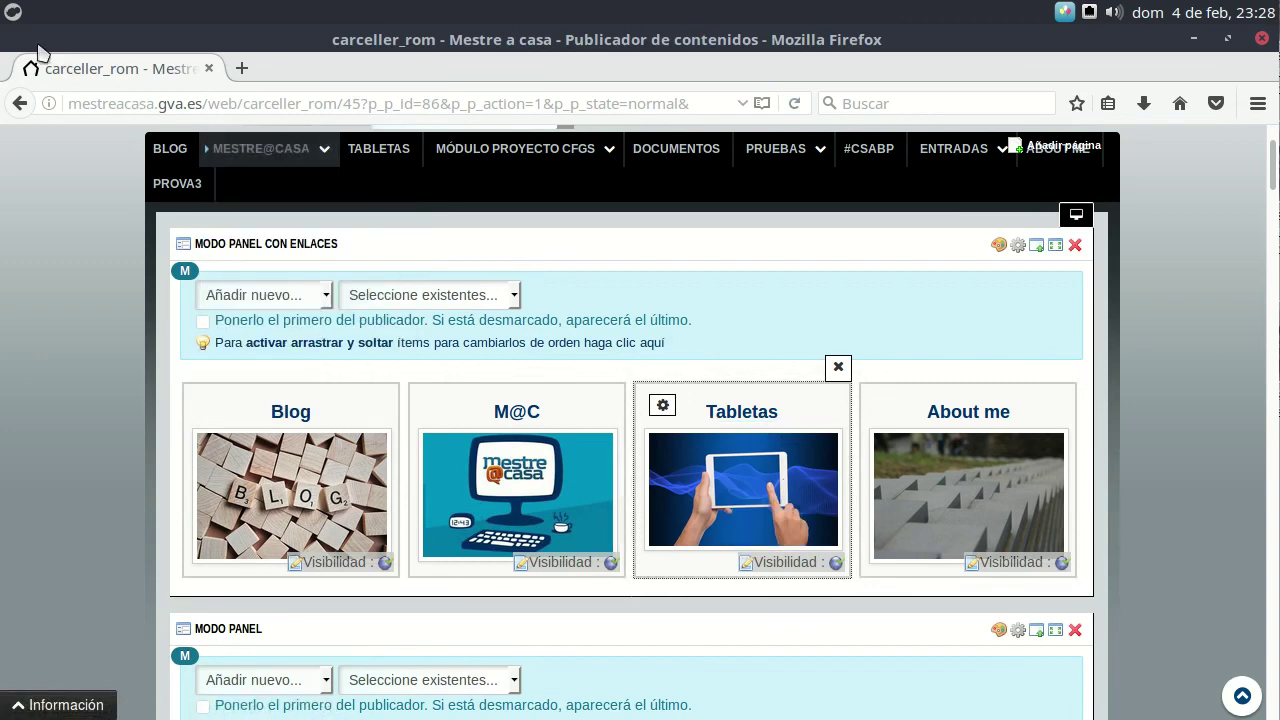
Minimize and restore Firefox, then launch Chromium from the dock.
{"action": "left_click", "coordinate": [1194, 39]}
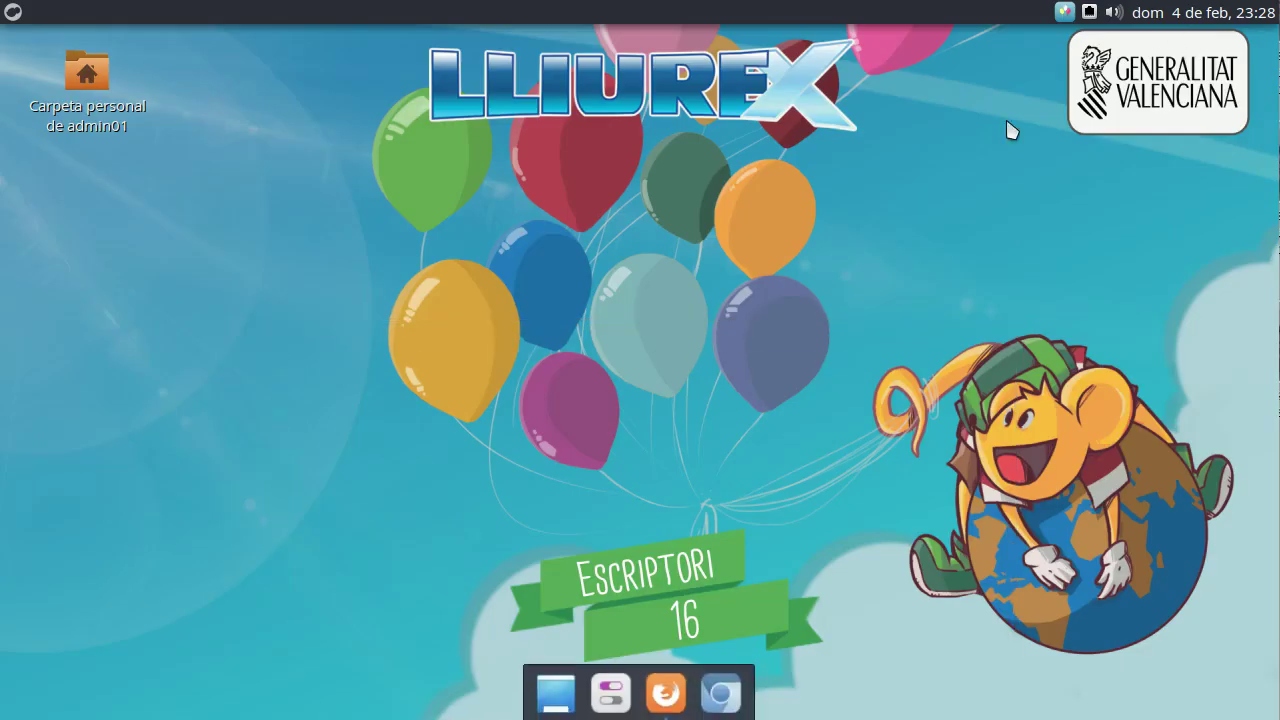
{"action": "left_click", "coordinate": [667, 700]}
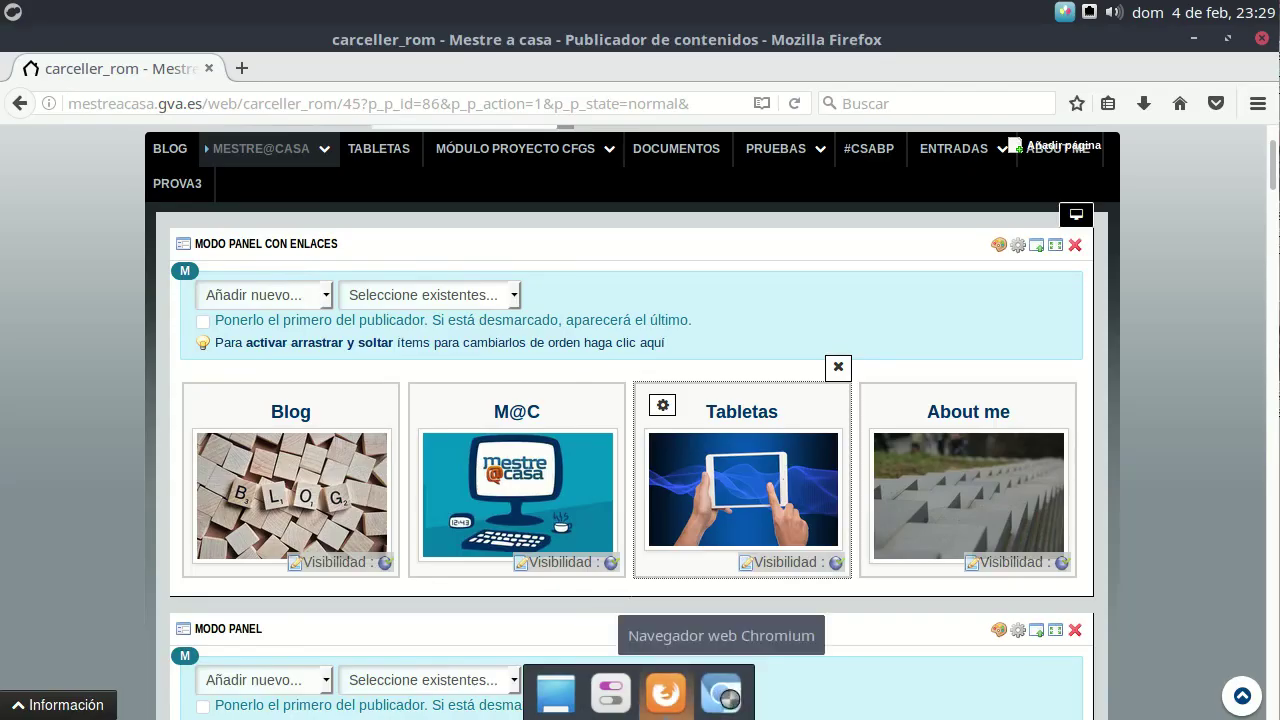
{"action": "left_click", "coordinate": [720, 692]}
Trim the page address down to the site base path mestreacasa.gva.es/web/carceller_rom.
{"action": "left_click_drag", "start_coordinate": [335, 104], "coordinate": [117, 90]}
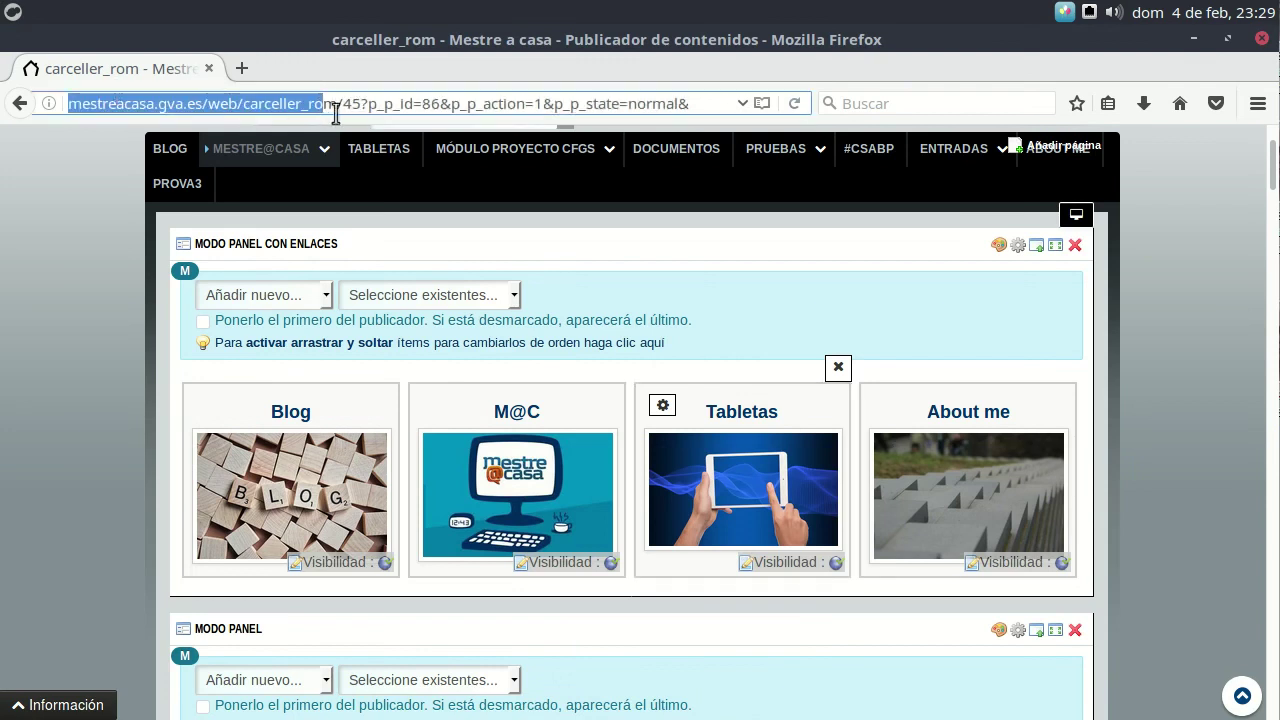
{"action": "key", "text": "shift+End"}
{"action": "key", "text": "Delete"}
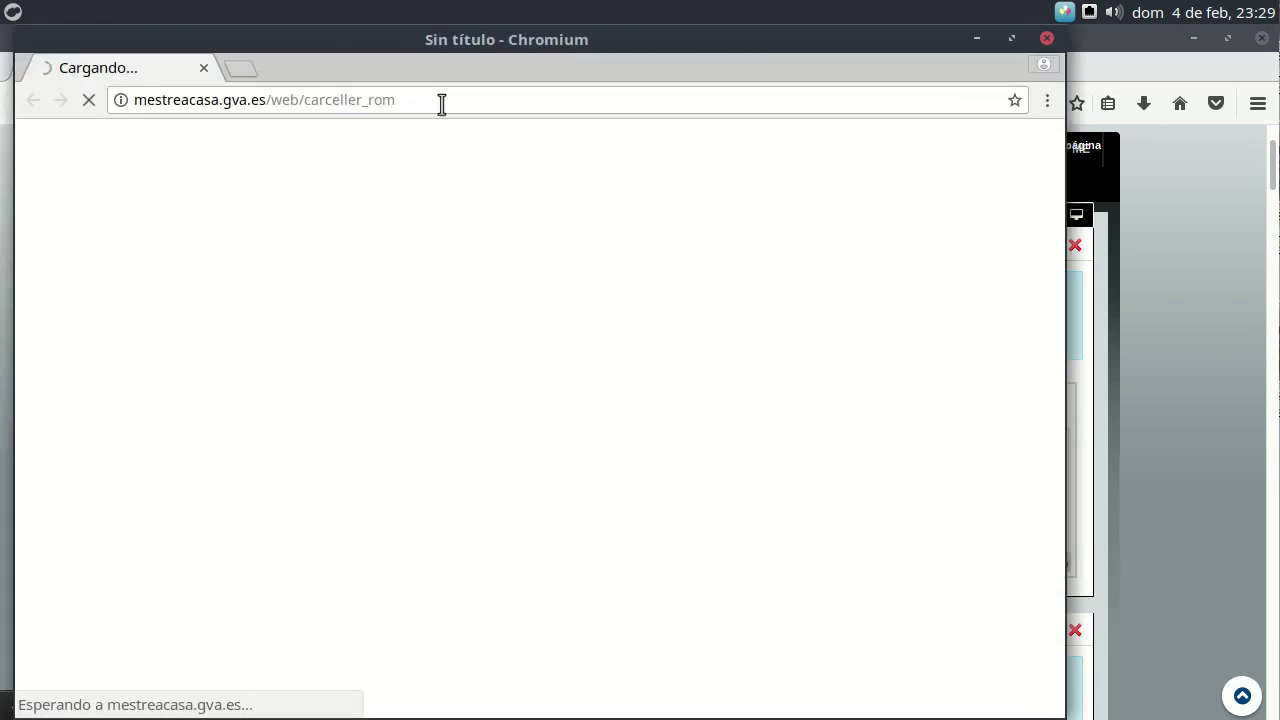
Load the blog in Chromium, view its Publicador de contenidos page under MESTRE@CASA, then minimize Chromium.
{"action": "left_click", "coordinate": [441, 100]}
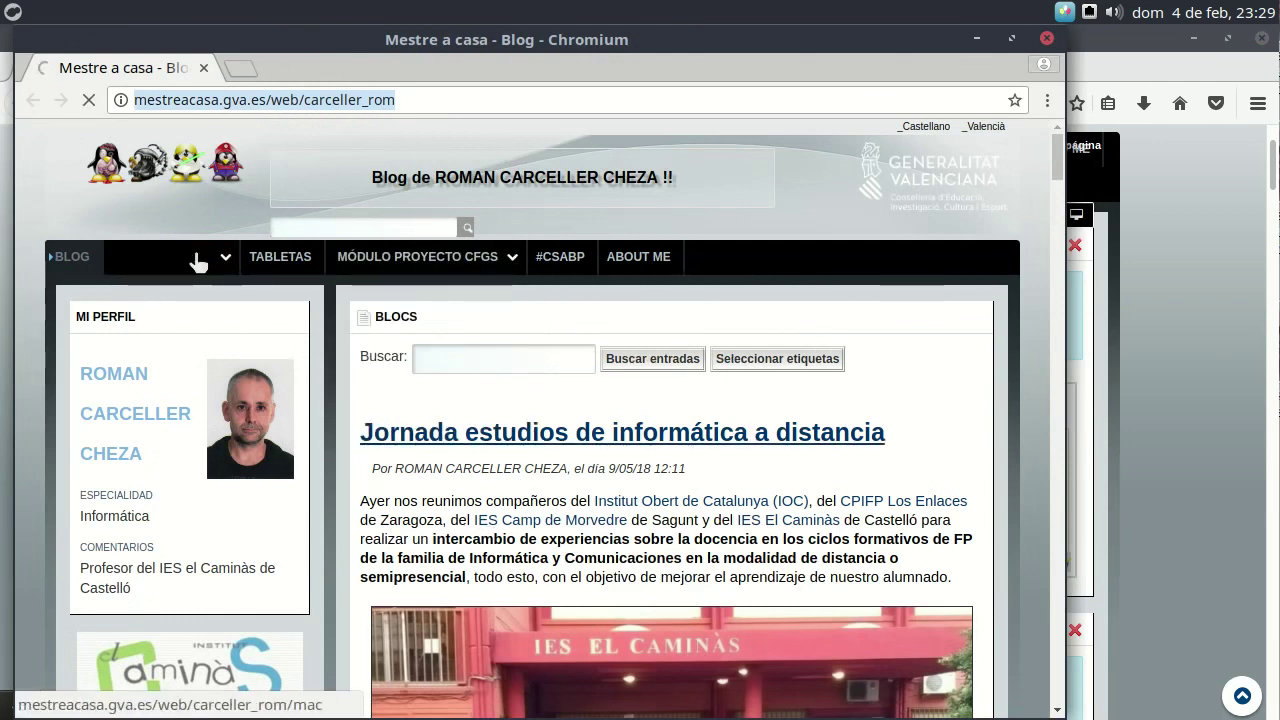
{"action": "mouse_move", "coordinate": [198, 262]}
{"action": "left_click", "coordinate": [198, 440]}
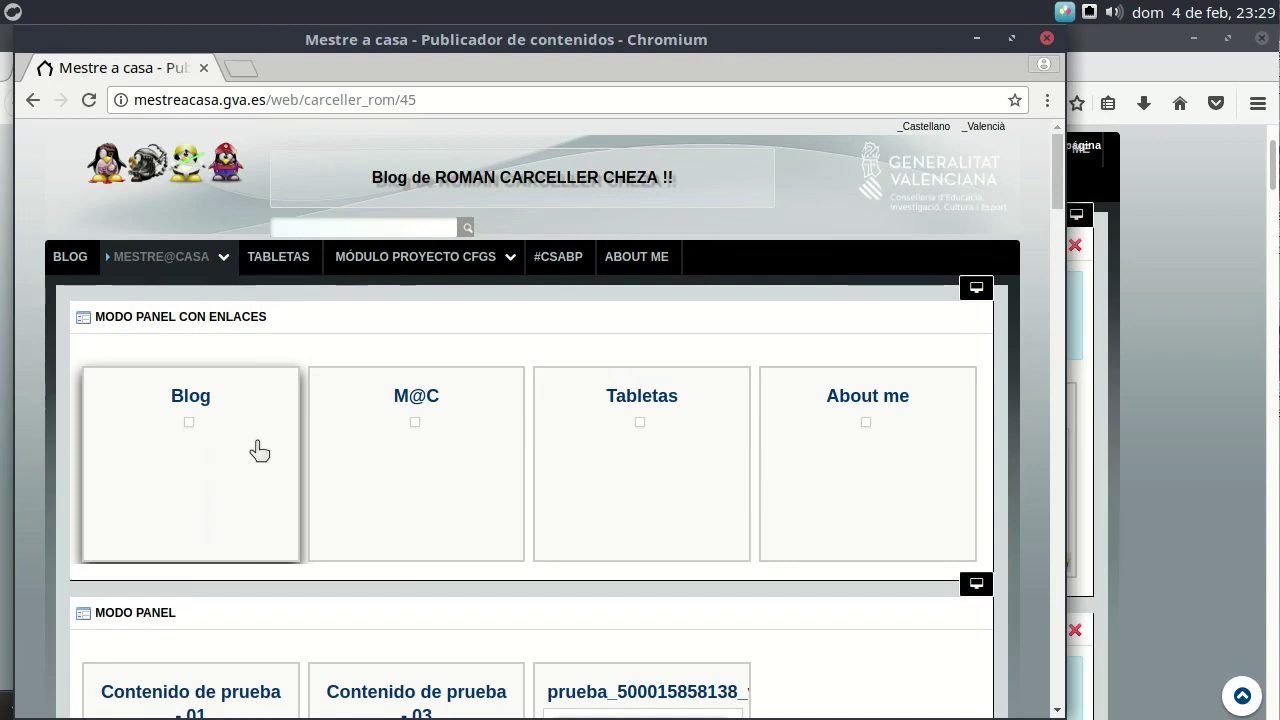
{"action": "left_click", "coordinate": [977, 38]}
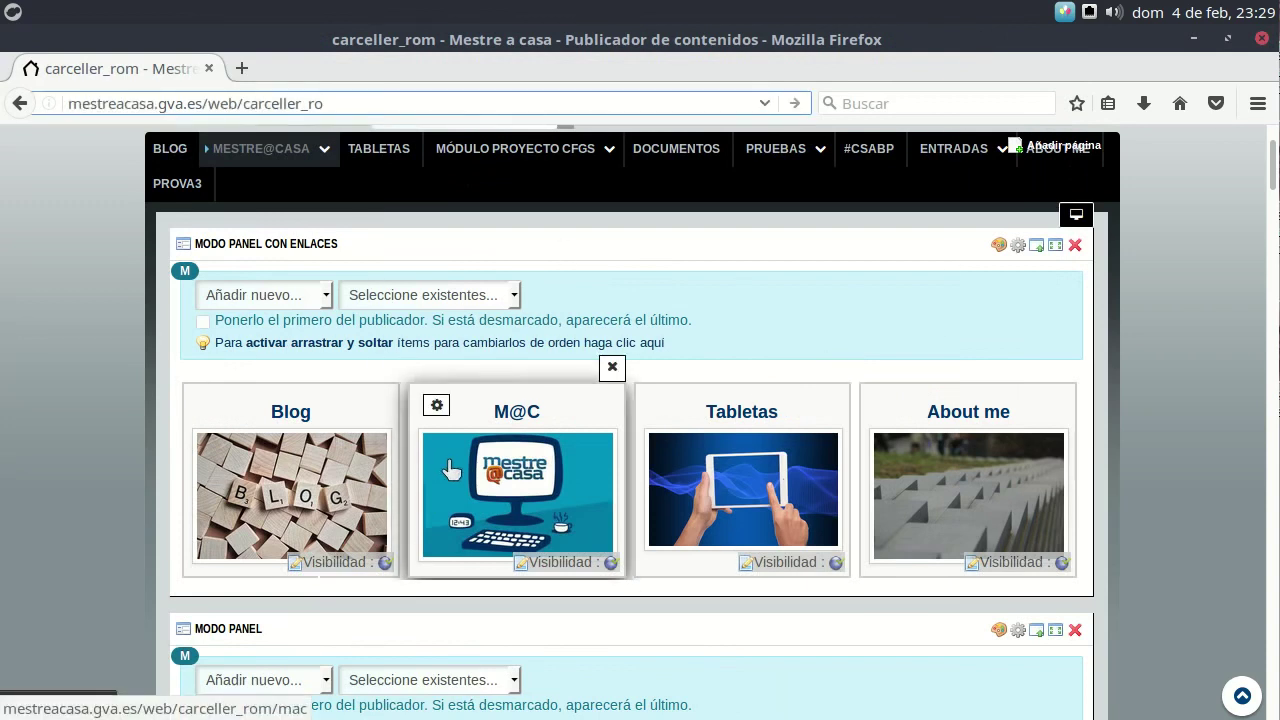
Open the DOCUMENTOS library and browse its folders such as Logos and ImagenesBlog.
{"action": "scroll", "coordinate": [1029, 434], "scroll_direction": "up", "scroll_amount": 2}
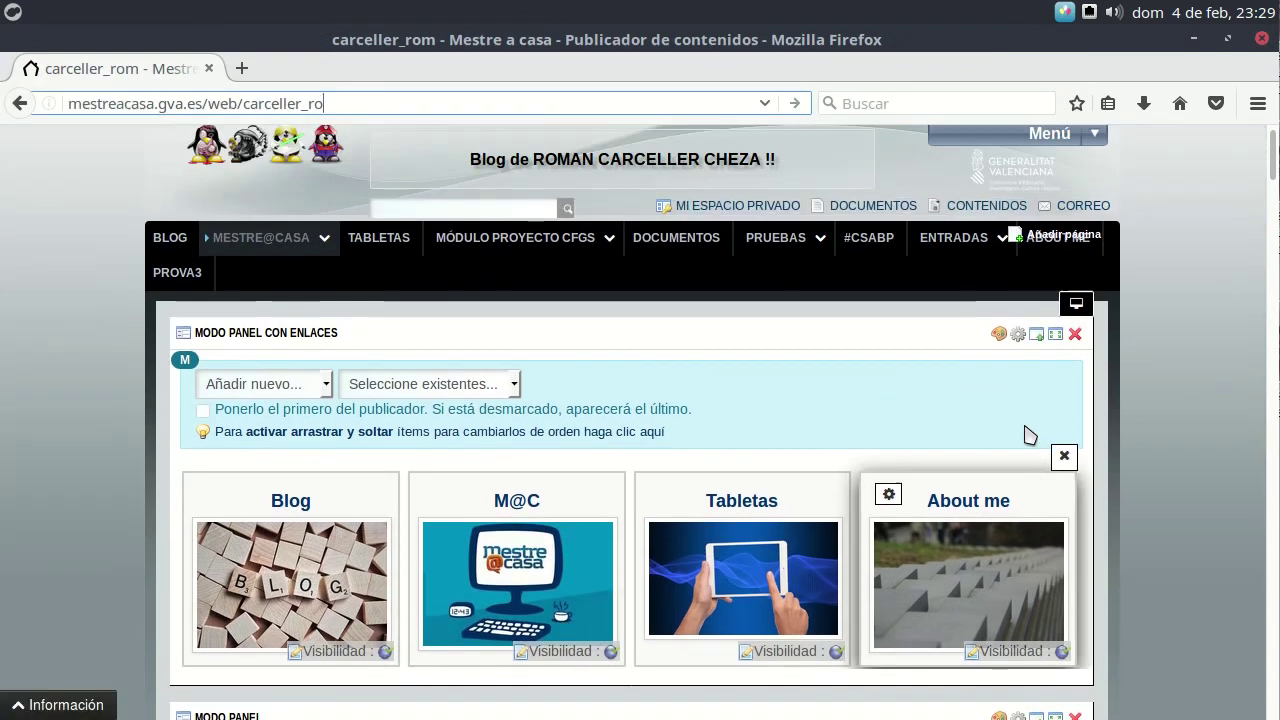
{"action": "left_click", "coordinate": [893, 230]}
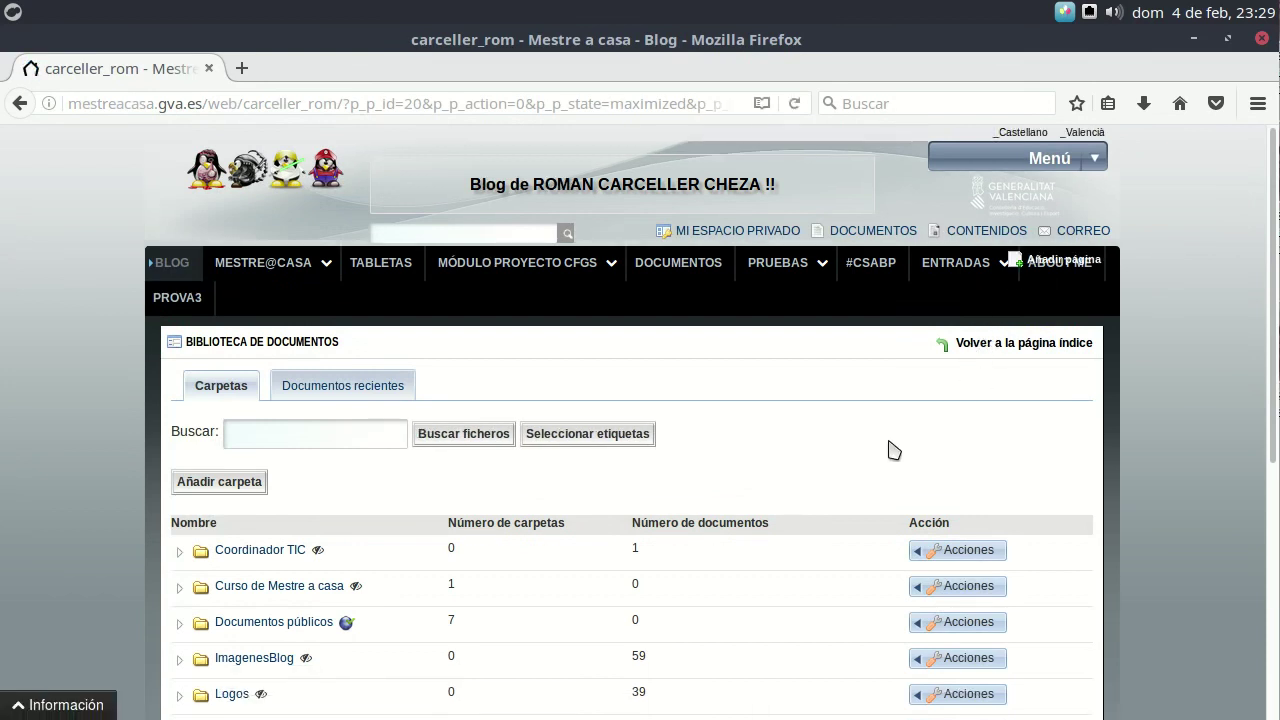
{"action": "scroll", "coordinate": [350, 520], "scroll_direction": "down", "scroll_amount": 2}
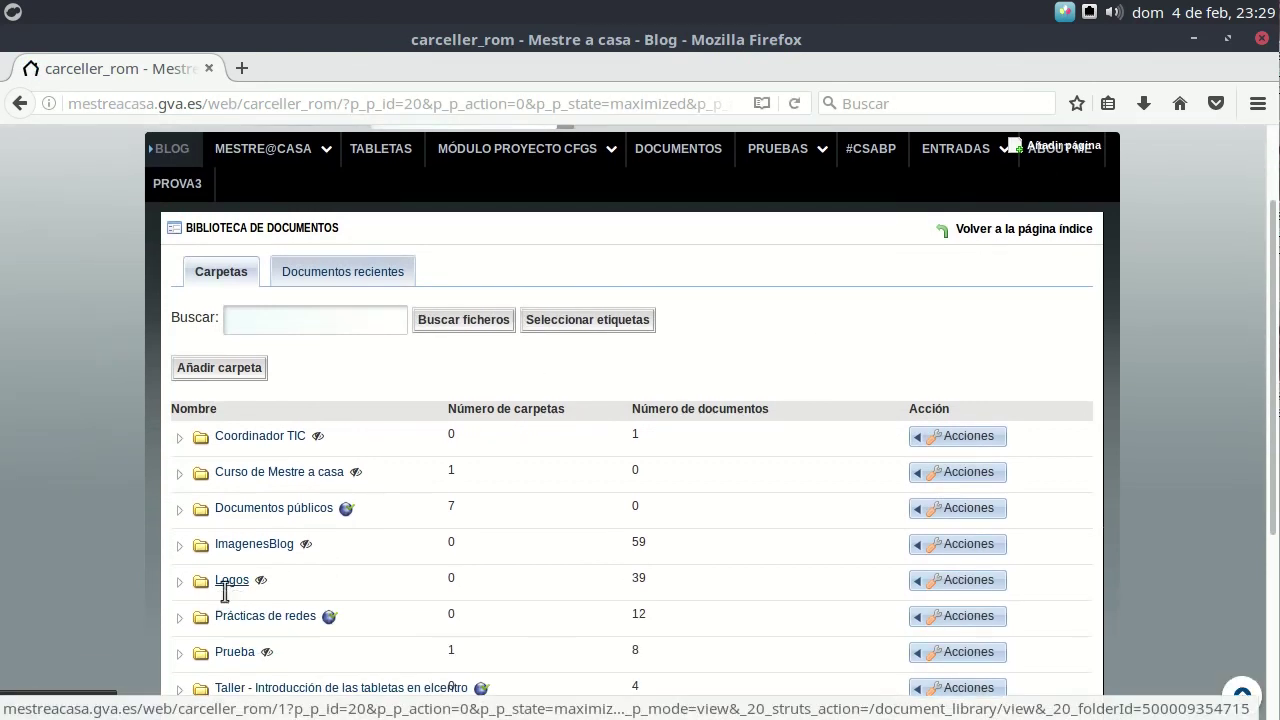